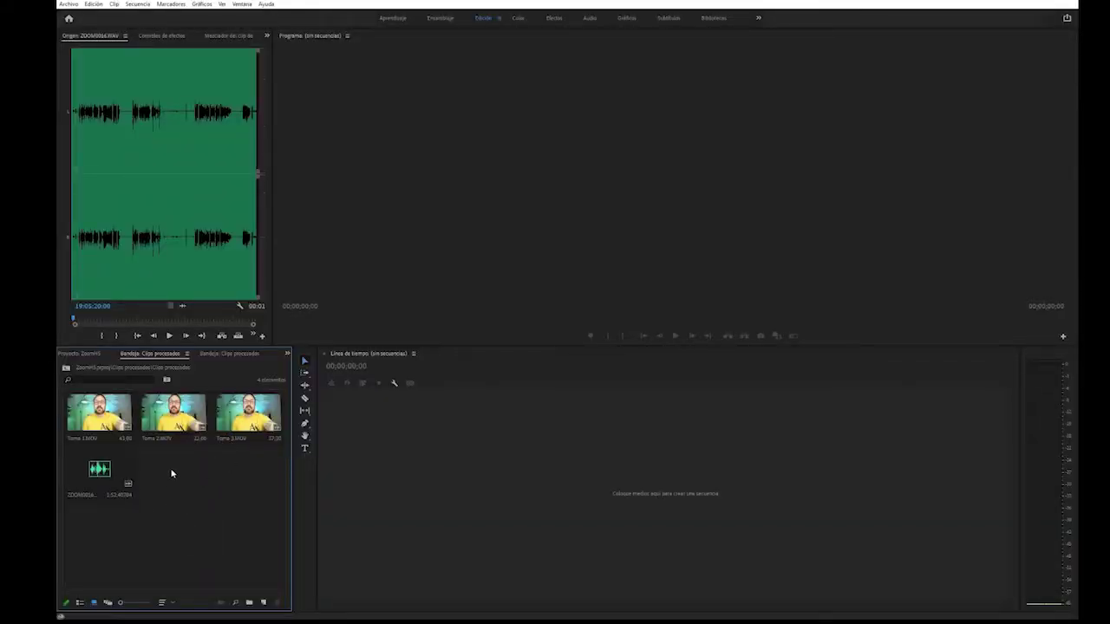
{"action": "left_click", "coordinate": [83, 419]}
{"action": "key", "text": "Right"}
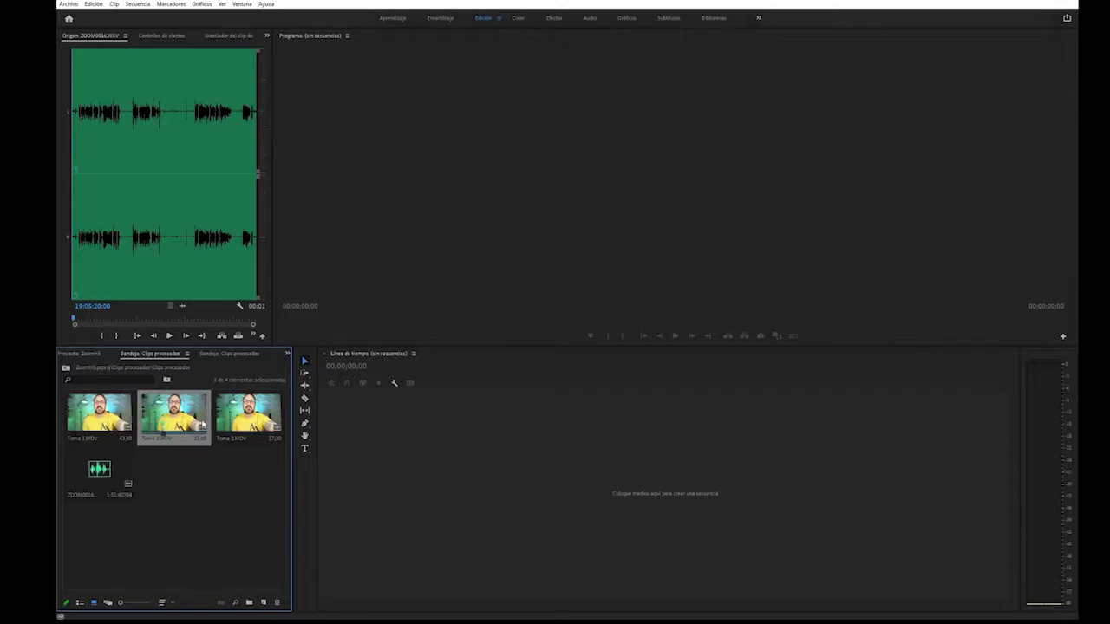
{"action": "key", "text": "Right"}
{"action": "double_click", "coordinate": [100, 423]}
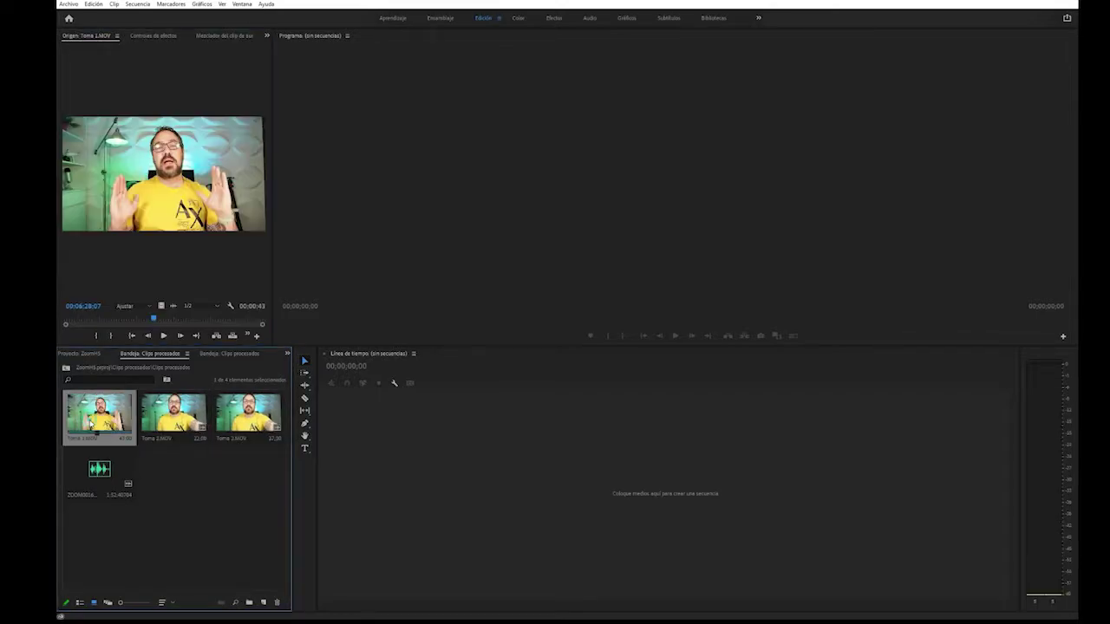
{"action": "left_click", "coordinate": [164, 337]}
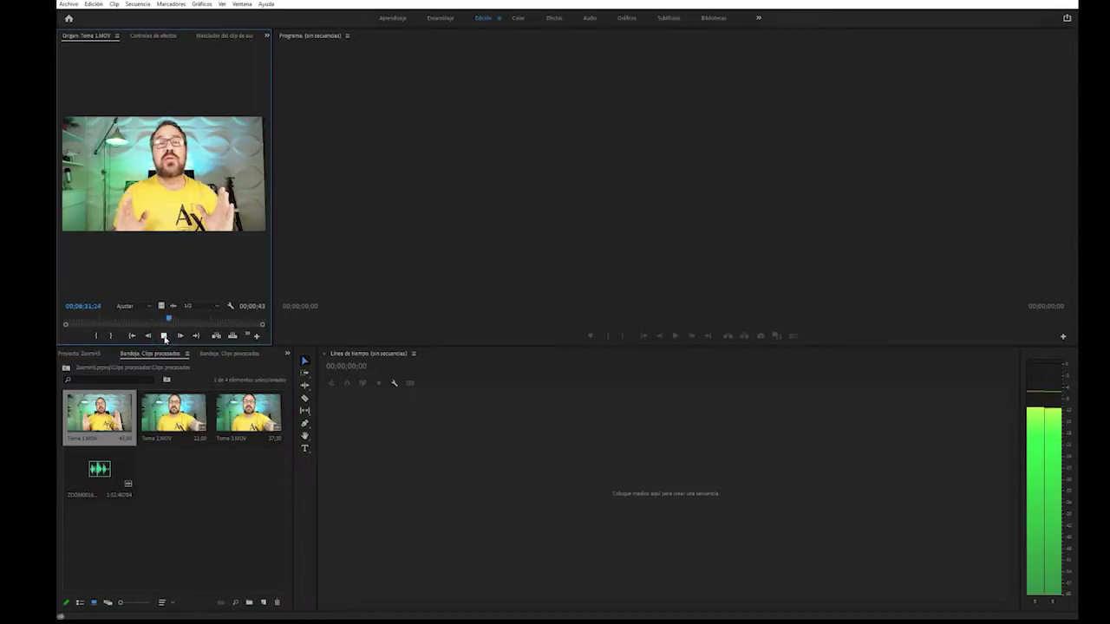
{"action": "left_click", "coordinate": [164, 336]}
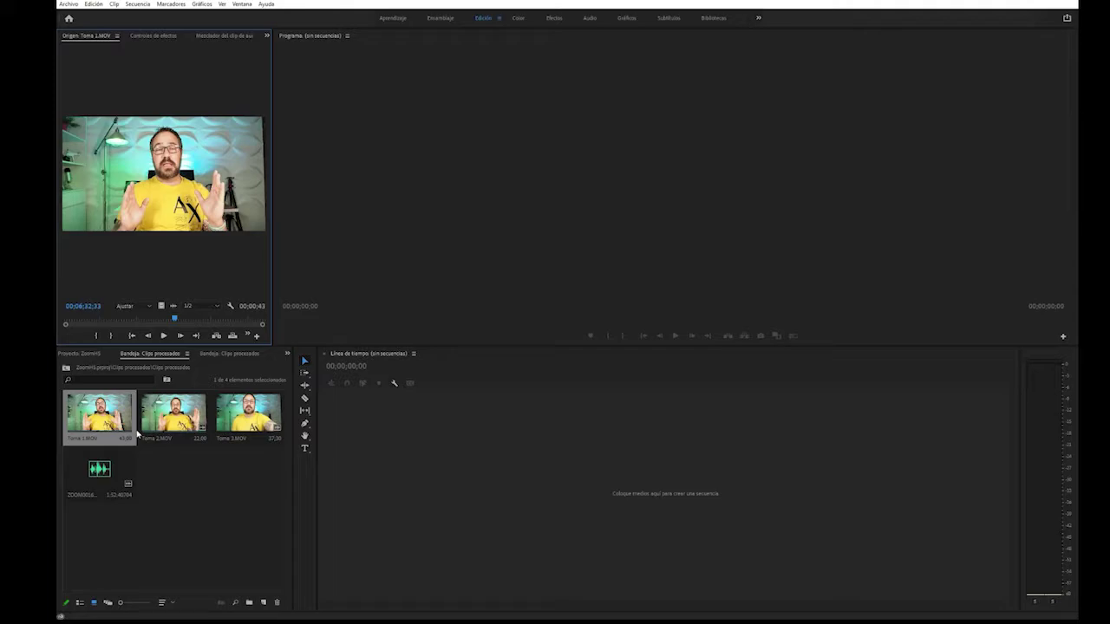
{"action": "double_click", "coordinate": [105, 477]}
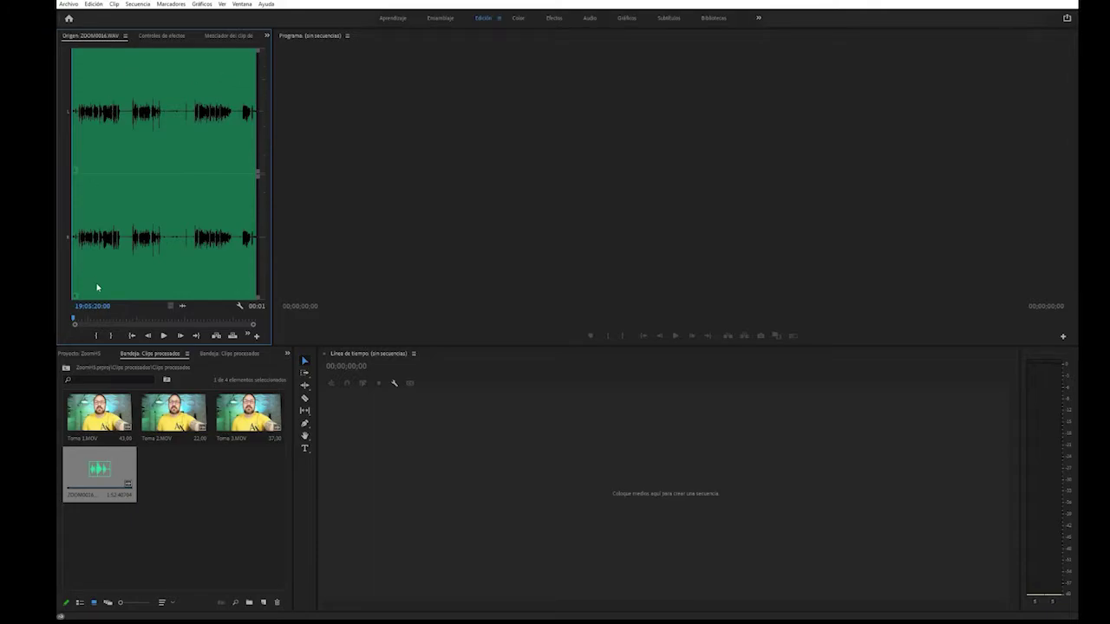
{"action": "left_click", "coordinate": [116, 523]}
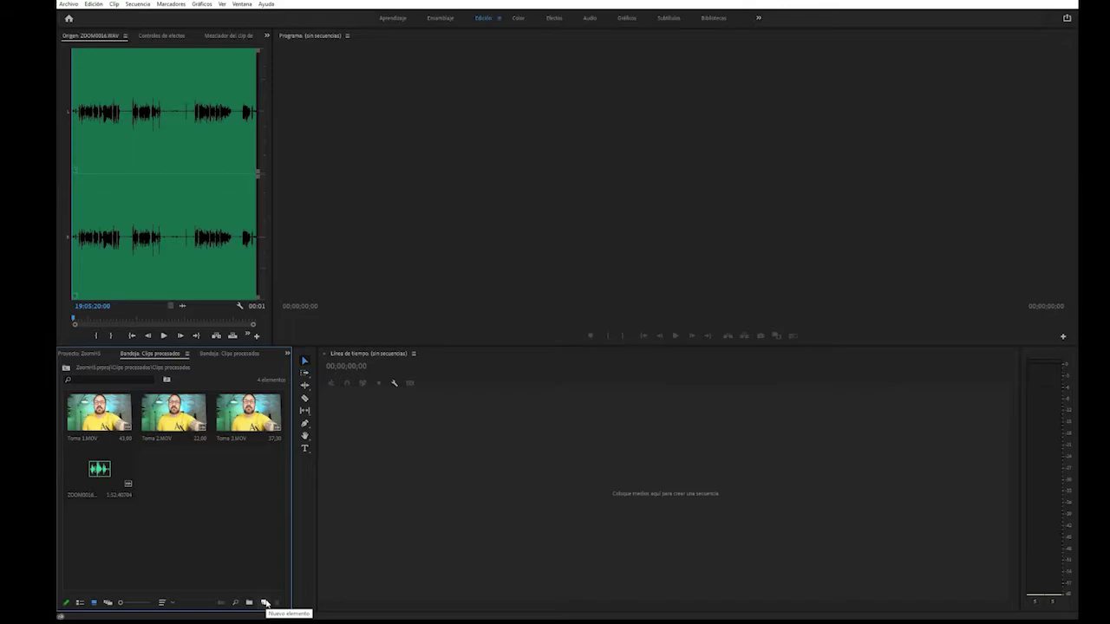
- Create a new sequence, Secuencia 09, with the DV-PAL Estándar 48 kHz preset
{"action": "left_click", "coordinate": [265, 603]}
{"action": "left_click", "coordinate": [265, 603]}
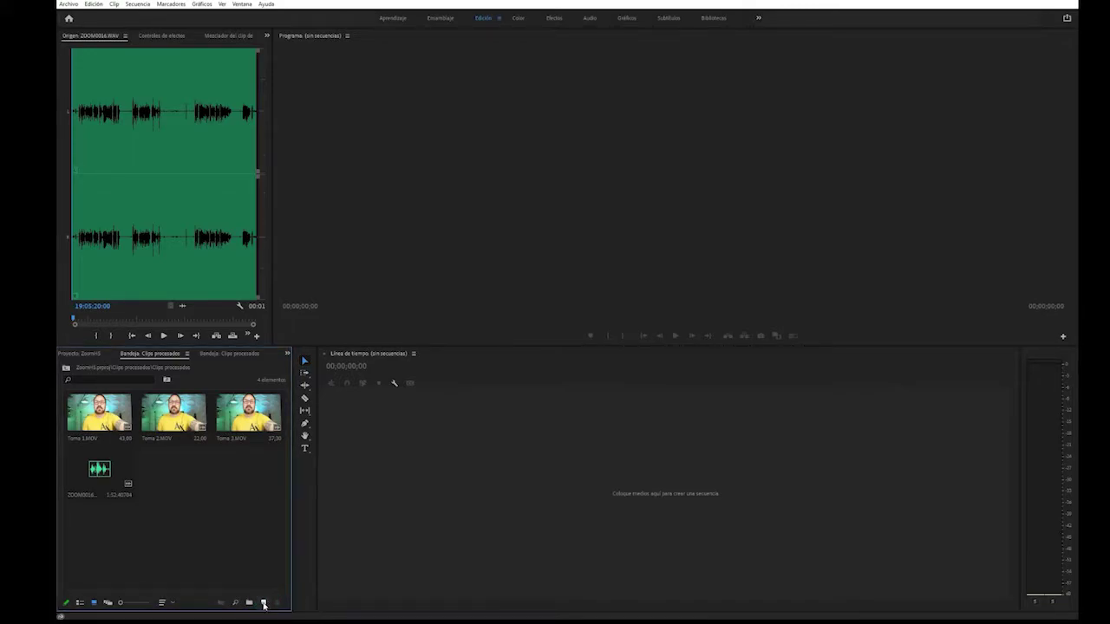
{"action": "left_click", "coordinate": [264, 605]}
{"action": "left_click", "coordinate": [279, 500]}
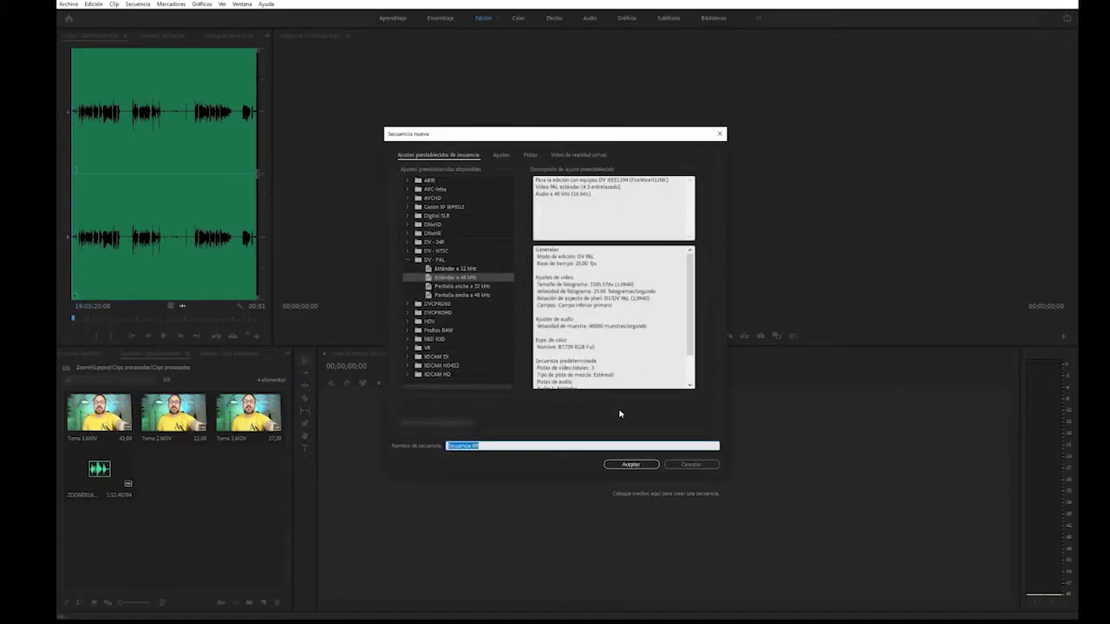
{"action": "left_click", "coordinate": [617, 465]}
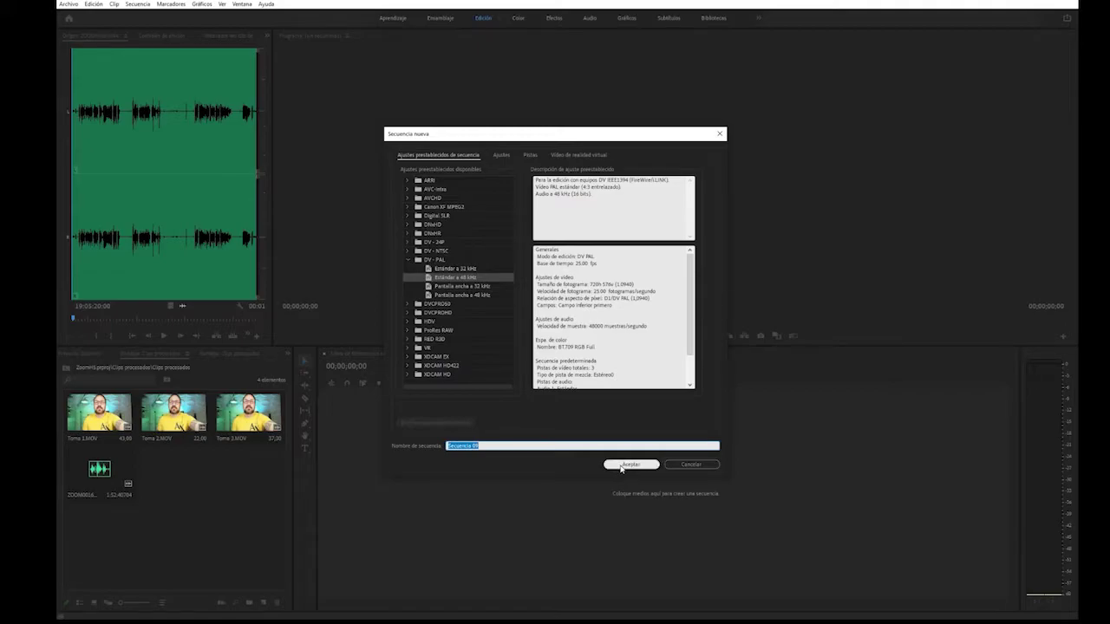
{"action": "left_click", "coordinate": [620, 468]}
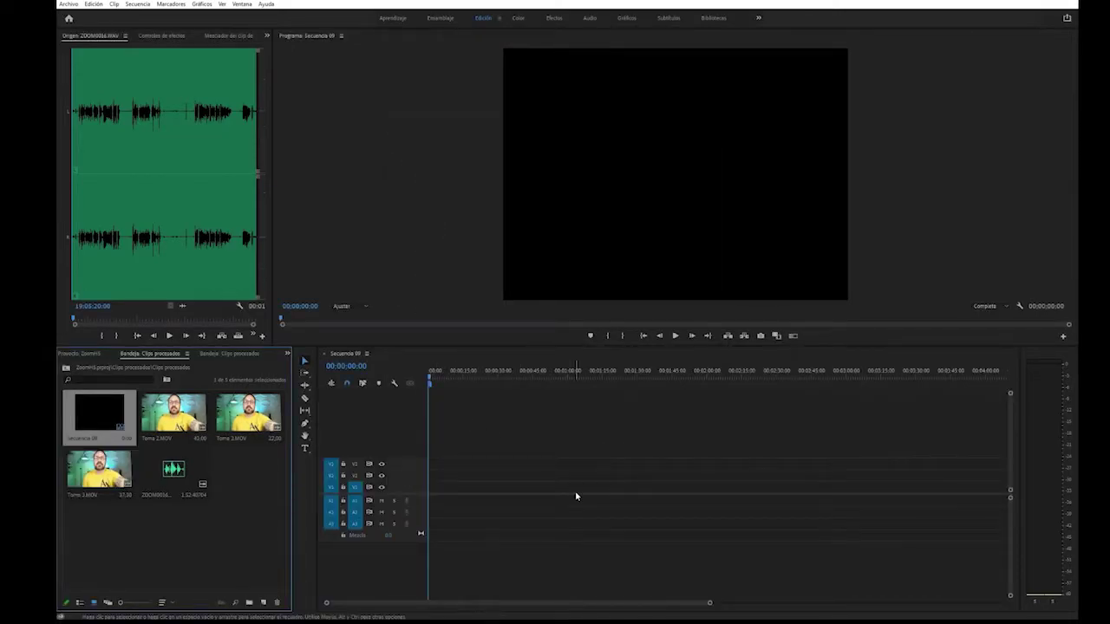
- Drag Toma 1, 2 and 3 onto V1 and change the sequence settings to match the clips
{"action": "left_click", "coordinate": [172, 418]}
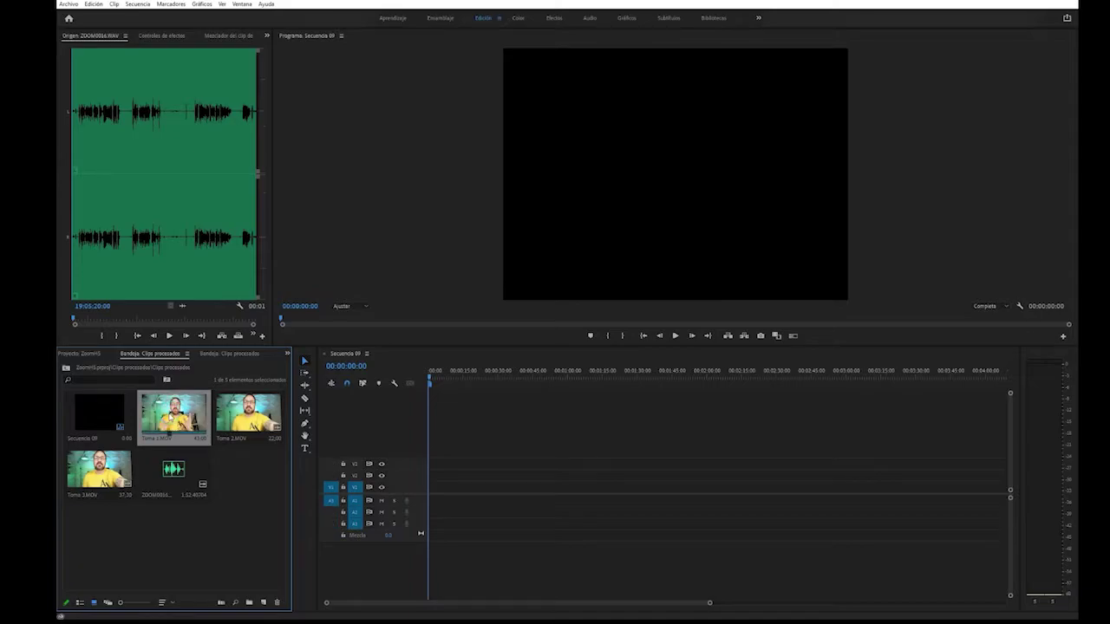
{"action": "left_click", "coordinate": [238, 415], "text": "ctrl"}
{"action": "left_click", "coordinate": [109, 469], "text": "ctrl"}
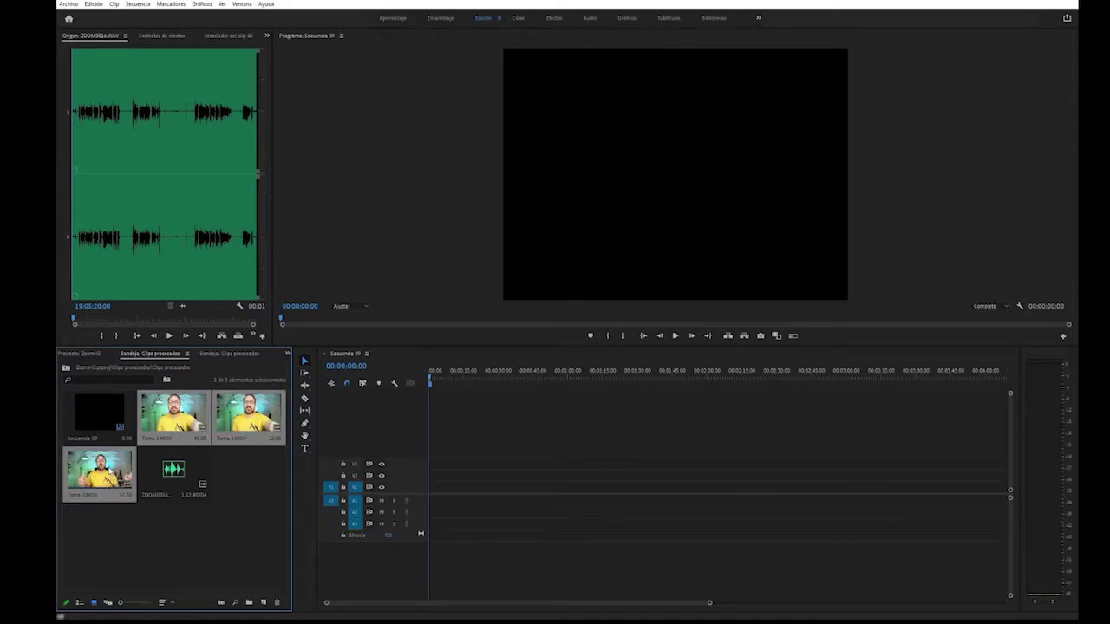
{"action": "mouse_move", "coordinate": [108, 469]}
{"action": "left_mouse_down"}
{"action": "mouse_move", "coordinate": [484, 492]}
{"action": "mouse_move", "coordinate": [462, 492]}
{"action": "left_mouse_up"}
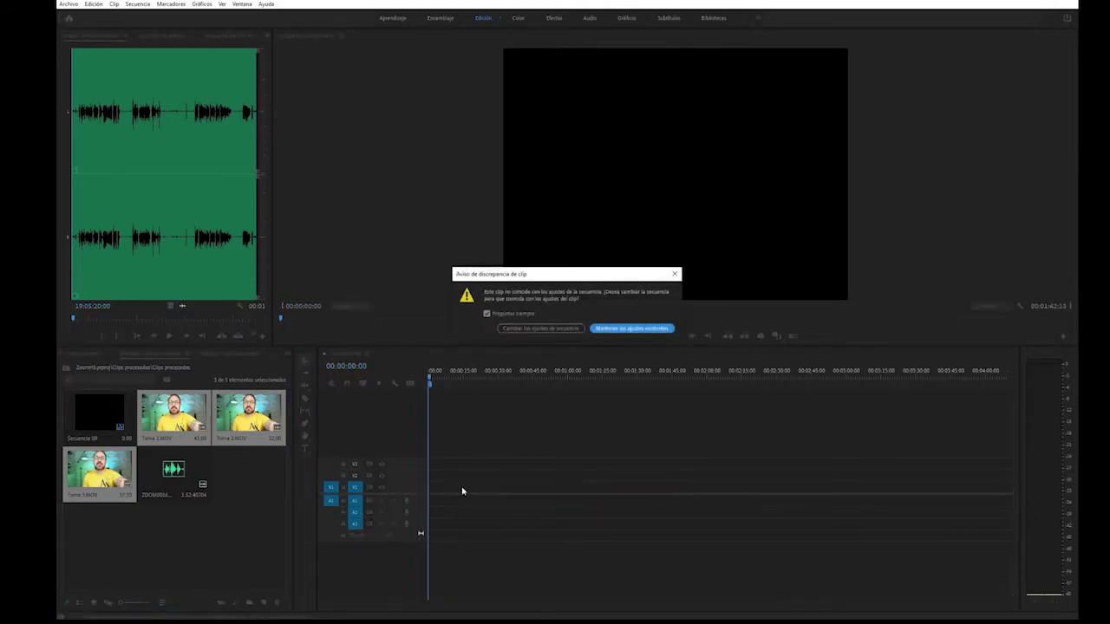
{"action": "left_click", "coordinate": [521, 332]}
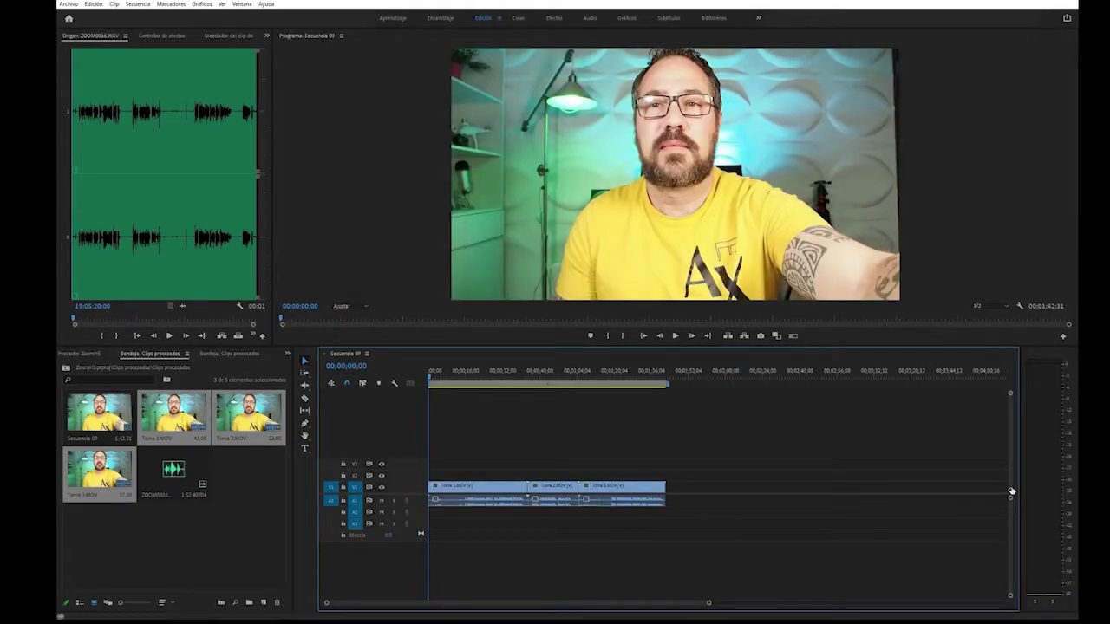
- Enlarge the tracks, spread the takes apart with gaps, and add ZOOM0016.WAV to Audio 2
{"action": "left_click_drag", "start_coordinate": [1010, 490], "coordinate": [1009, 479]}
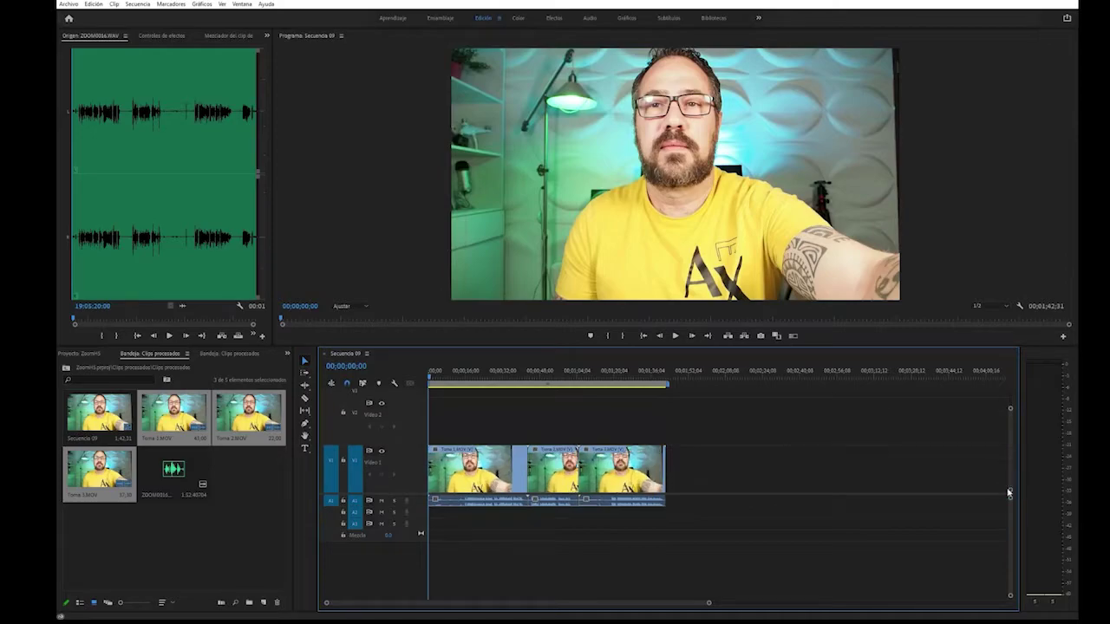
{"action": "left_click_drag", "start_coordinate": [1008, 491], "coordinate": [1010, 506]}
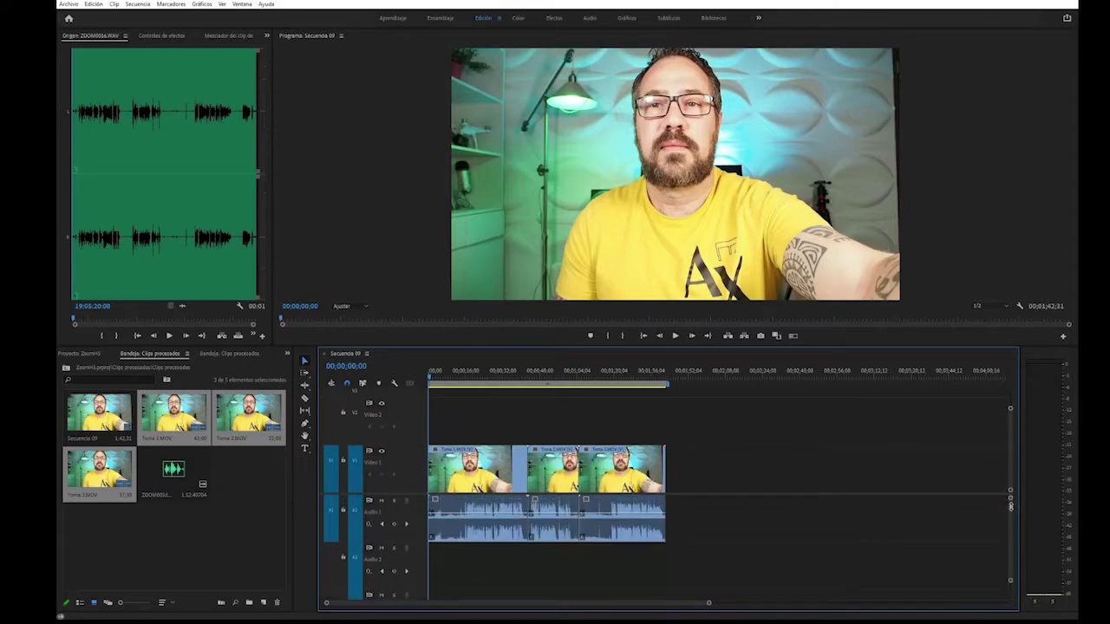
{"action": "left_click_drag", "start_coordinate": [637, 468], "coordinate": [758, 468]}
{"action": "left_click_drag", "start_coordinate": [550, 425], "coordinate": [592, 477]}
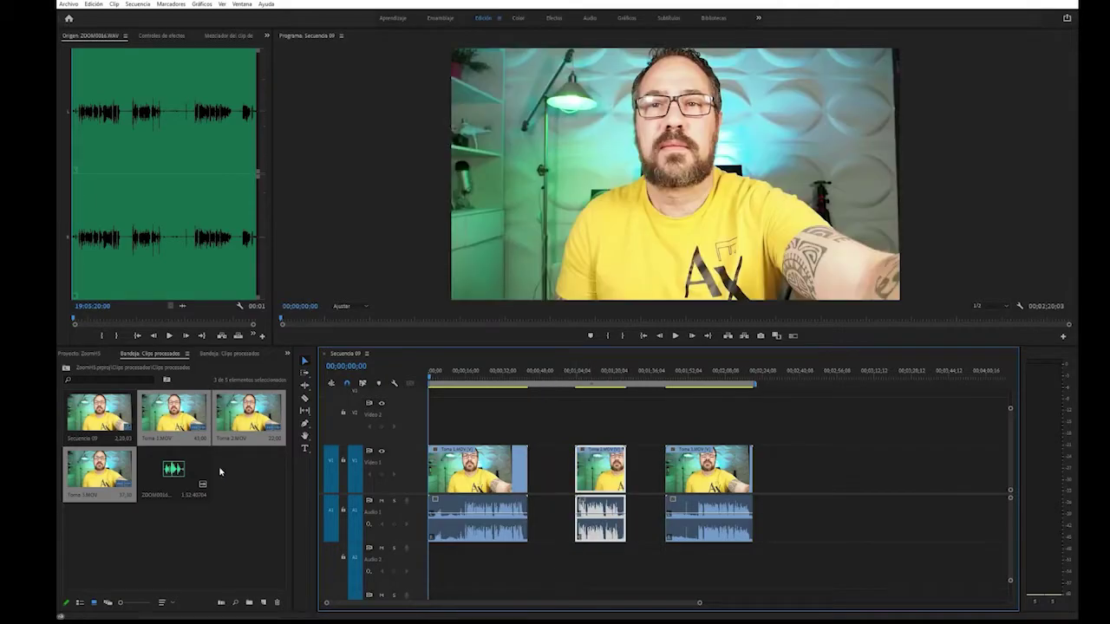
{"action": "left_click_drag", "start_coordinate": [174, 473], "coordinate": [482, 577]}
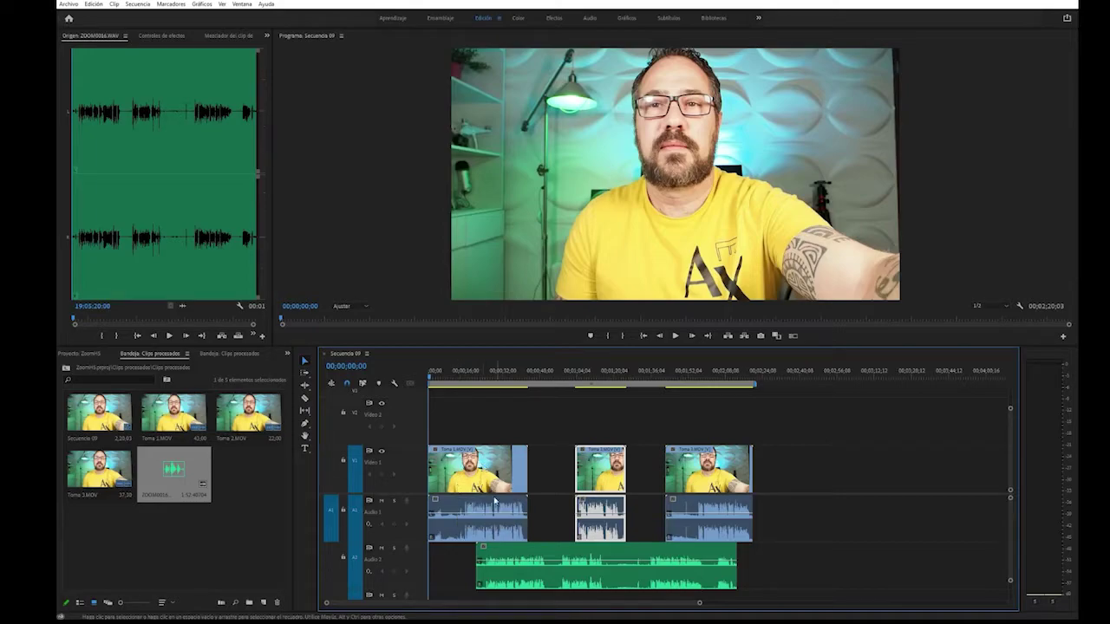
{"action": "left_click", "coordinate": [500, 557]}
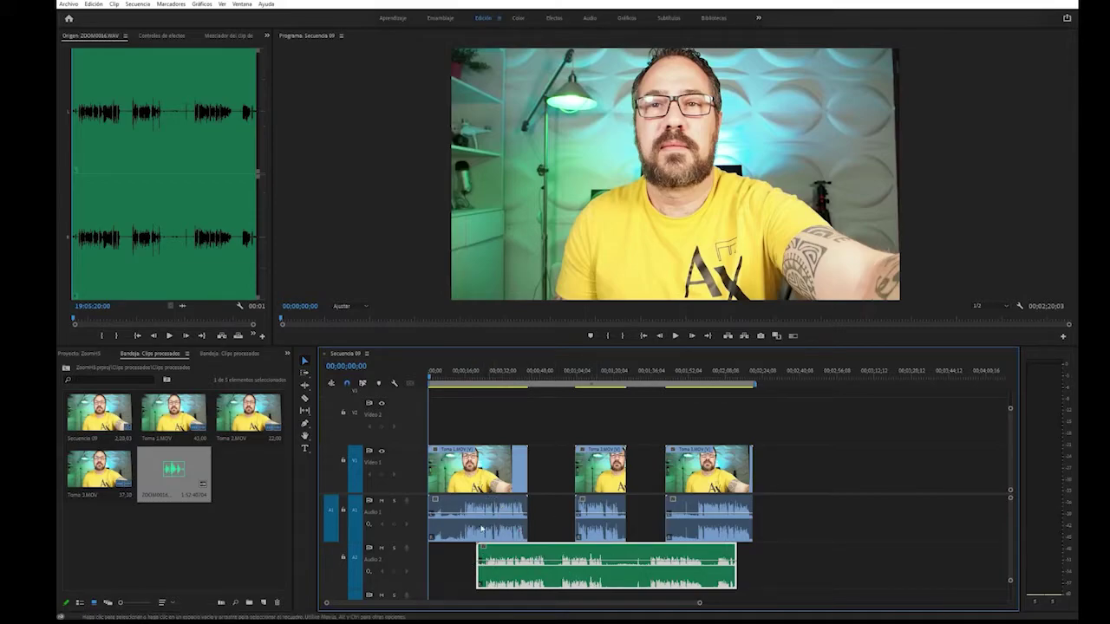
- Split the Zoom recording on A2 twice with the Razor tool
{"action": "left_click", "coordinate": [305, 398]}
{"action": "left_click", "coordinate": [553, 569]}
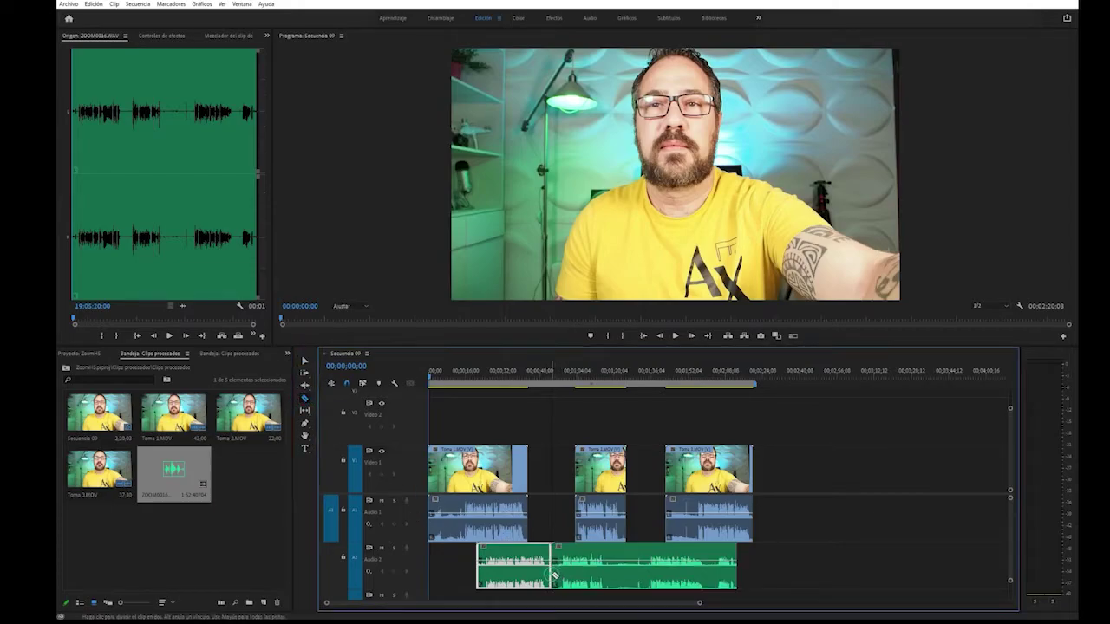
{"action": "left_click", "coordinate": [633, 568]}
- Move each of the three Zoom pieces beneath its take and make the audio tracks taller
{"action": "left_click", "coordinate": [304, 359]}
{"action": "left_click_drag", "start_coordinate": [704, 560], "coordinate": [732, 561]}
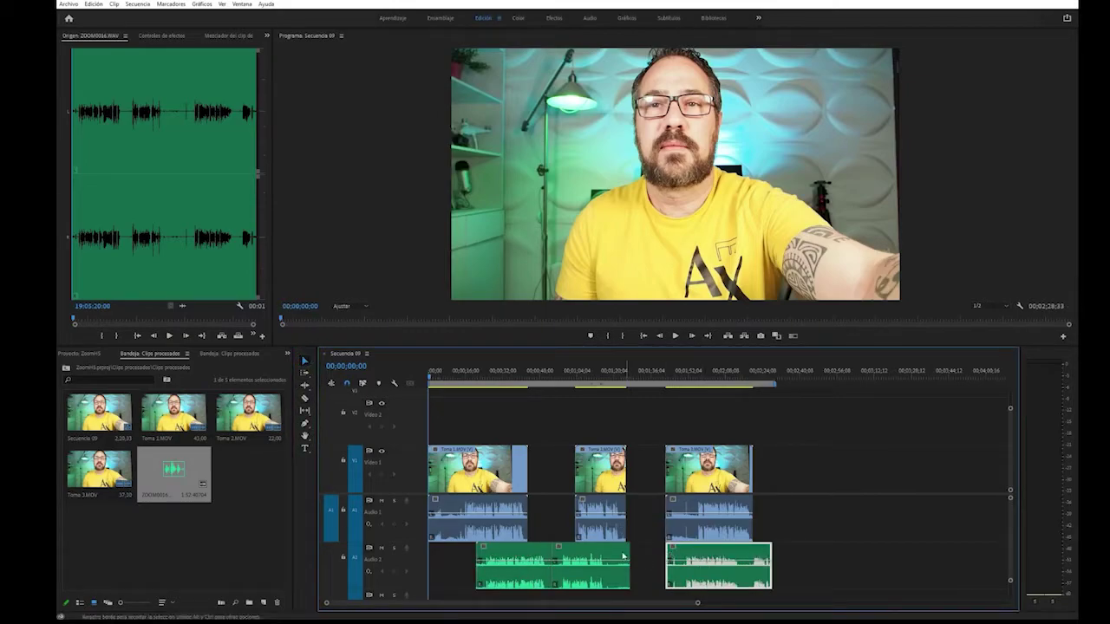
{"action": "left_click_drag", "start_coordinate": [623, 556], "coordinate": [636, 555]}
{"action": "left_click", "coordinate": [513, 551]}
{"action": "left_click_drag", "start_coordinate": [513, 552], "coordinate": [465, 551]}
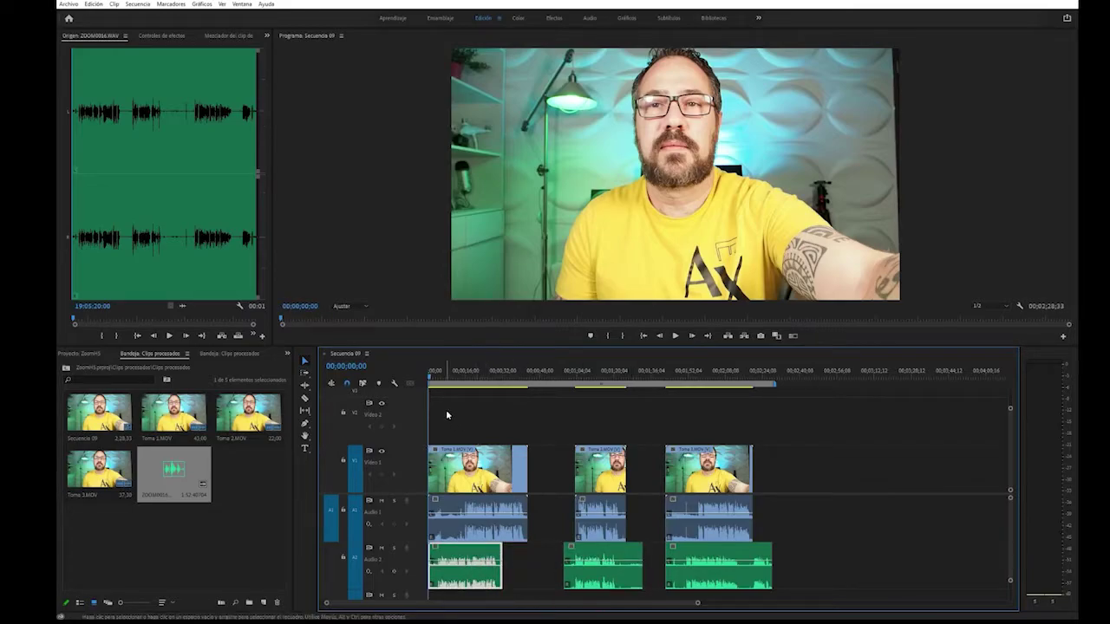
{"action": "left_click_drag", "start_coordinate": [446, 410], "coordinate": [500, 565]}
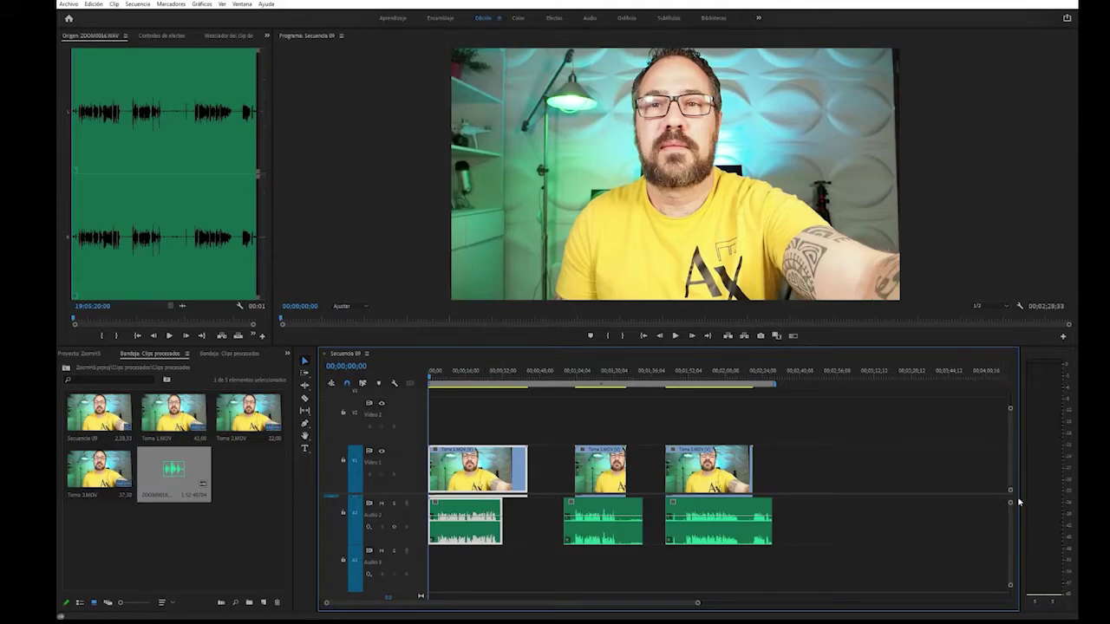
{"action": "left_click_drag", "start_coordinate": [1011, 504], "coordinate": [1011, 508]}
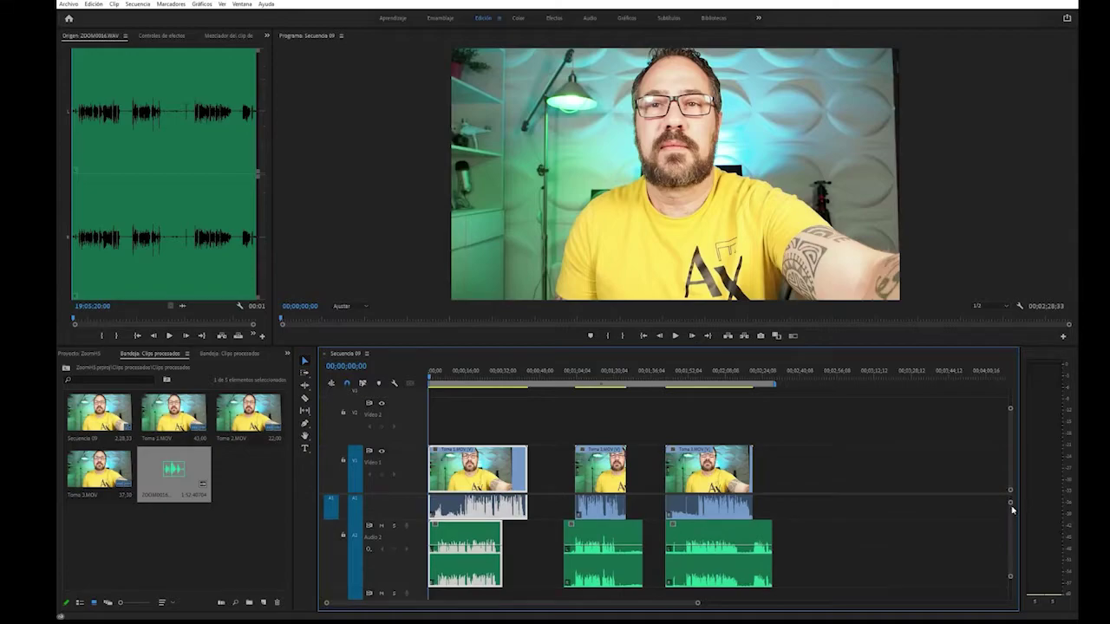
- Synchronize the first and second takes with their Zoom audio pieces using Audio as the sync point
{"action": "right_click", "coordinate": [452, 464]}
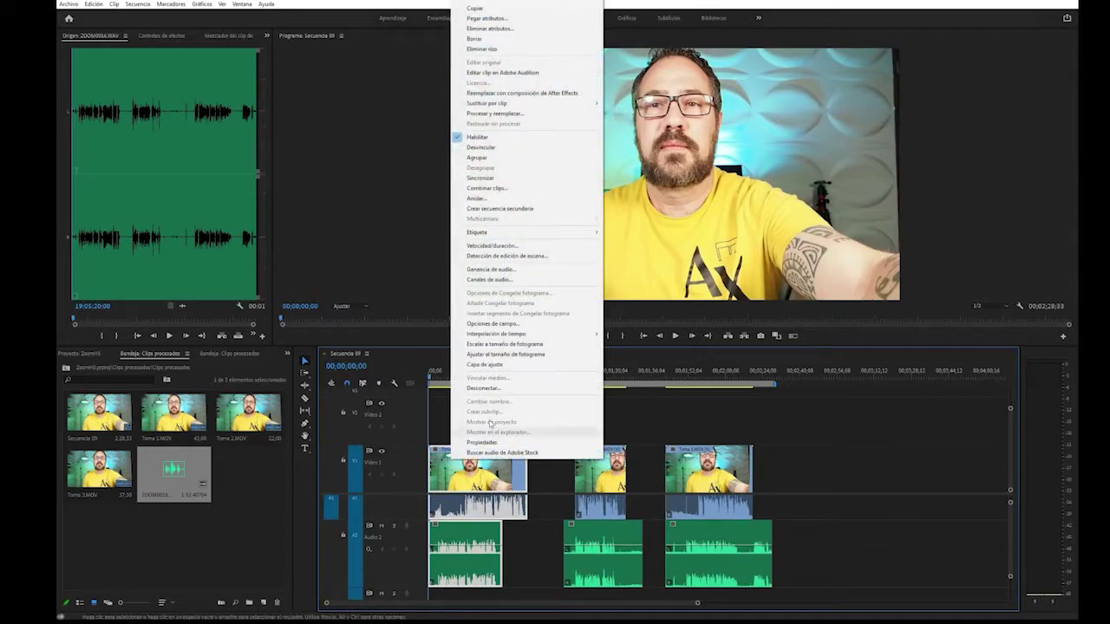
{"action": "left_click", "coordinate": [492, 180]}
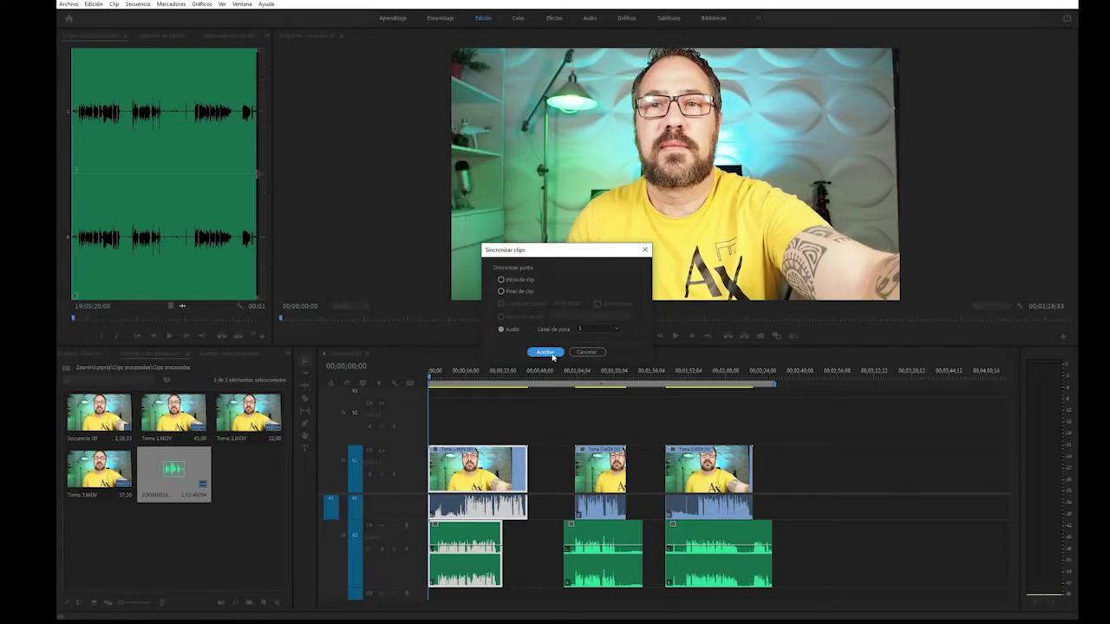
{"action": "left_click", "coordinate": [551, 356]}
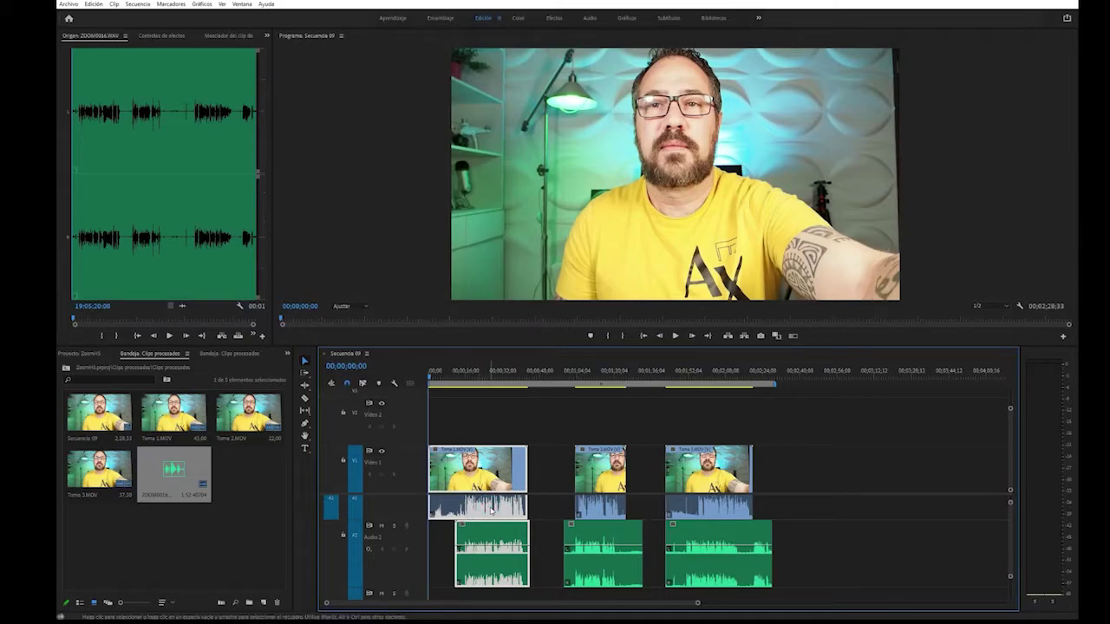
{"action": "left_click_drag", "start_coordinate": [551, 424], "coordinate": [645, 586]}
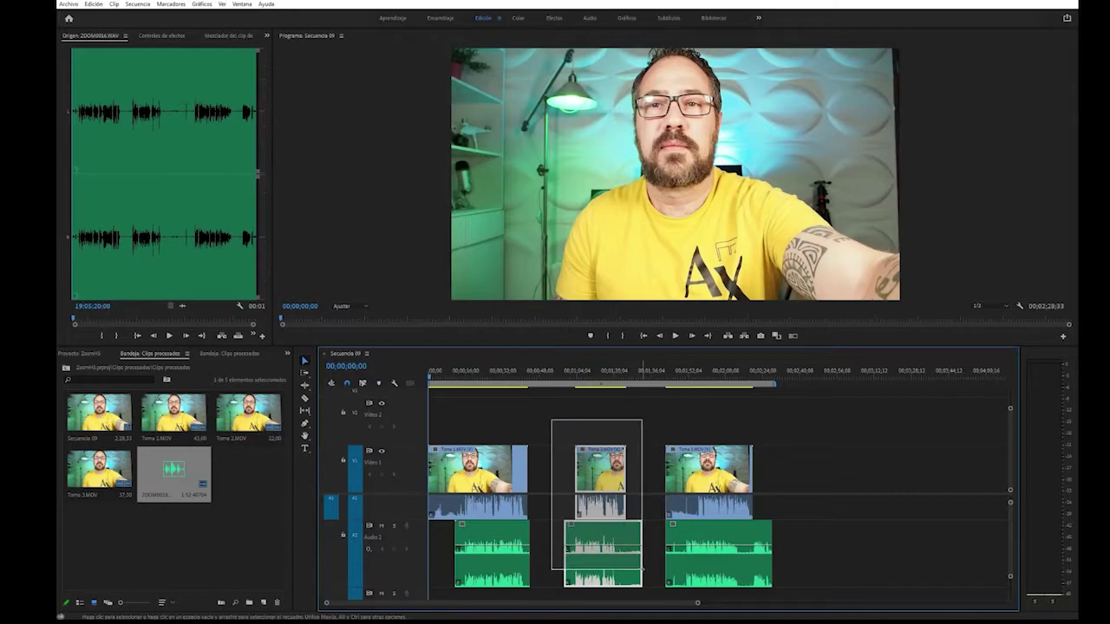
{"action": "right_click", "coordinate": [602, 477]}
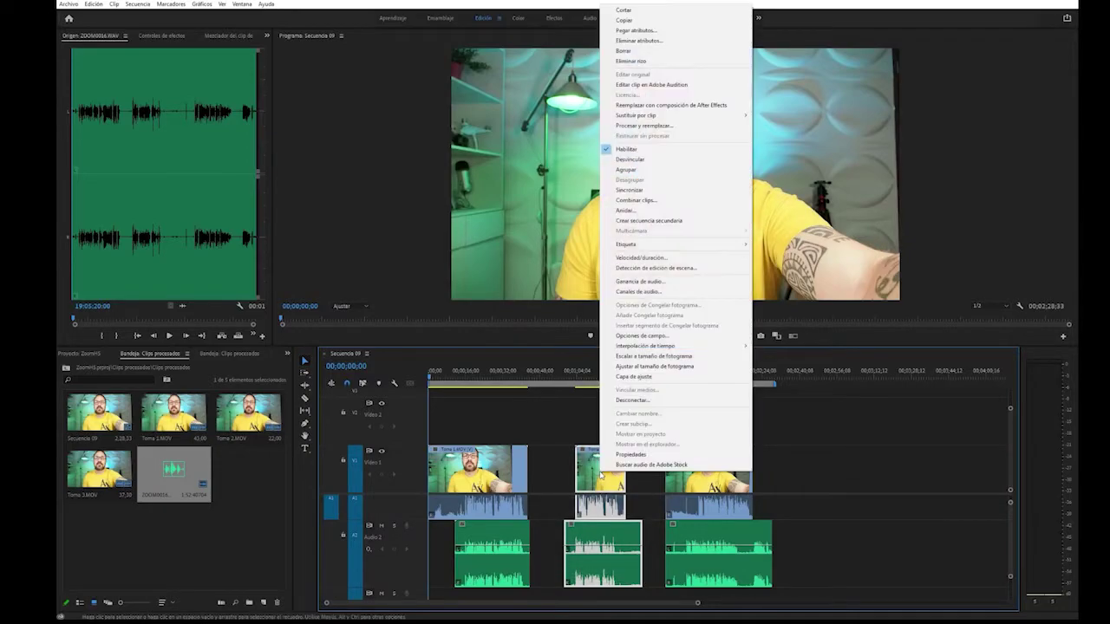
{"action": "left_click", "coordinate": [630, 190]}
{"action": "left_click", "coordinate": [545, 352]}
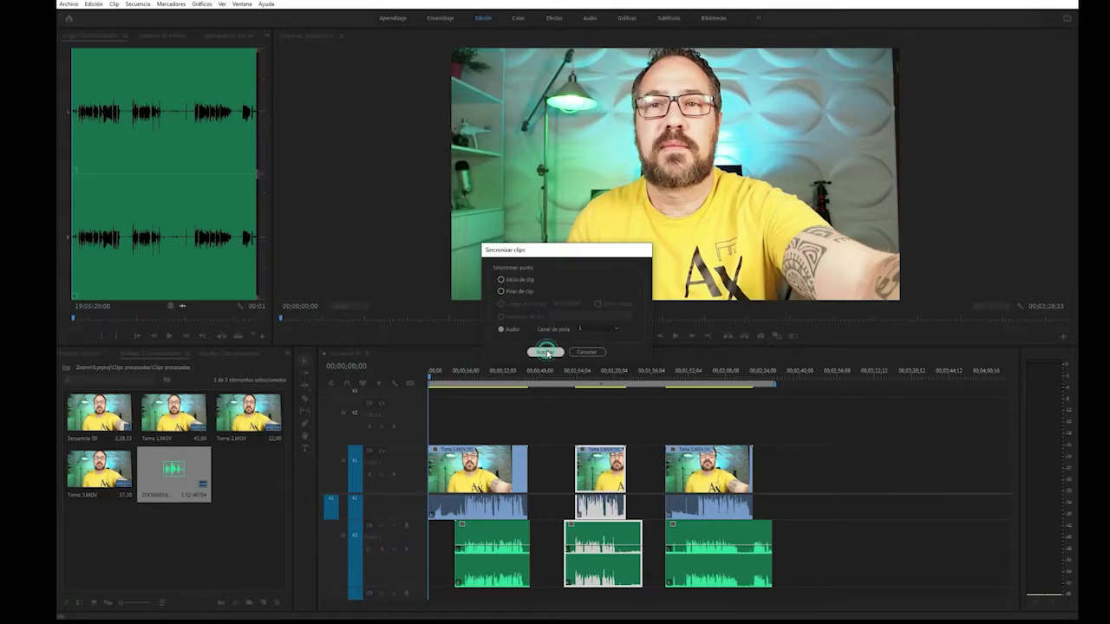
- Synchronize the third take with its Zoom audio piece by audio
{"action": "left_click_drag", "start_coordinate": [683, 408], "coordinate": [754, 583]}
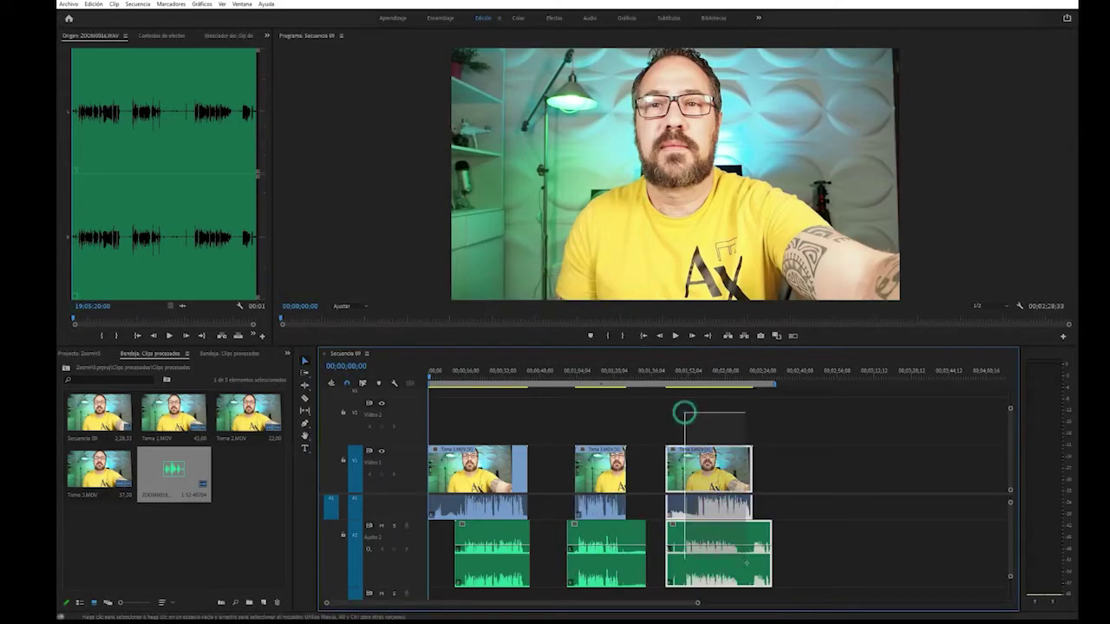
{"action": "right_click", "coordinate": [715, 543]}
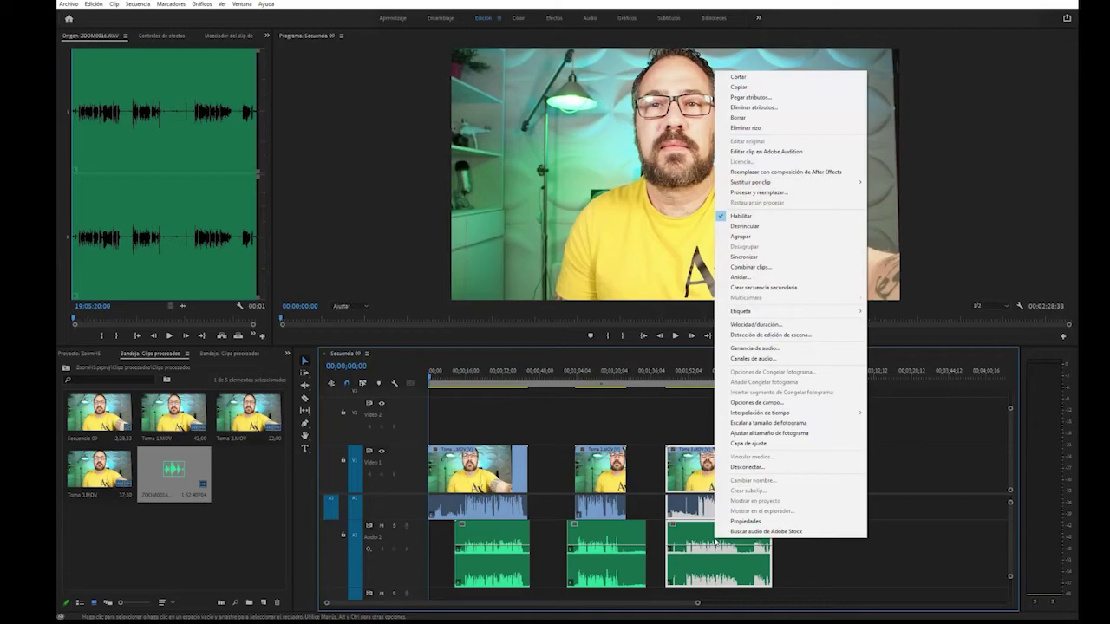
{"action": "left_click", "coordinate": [743, 257]}
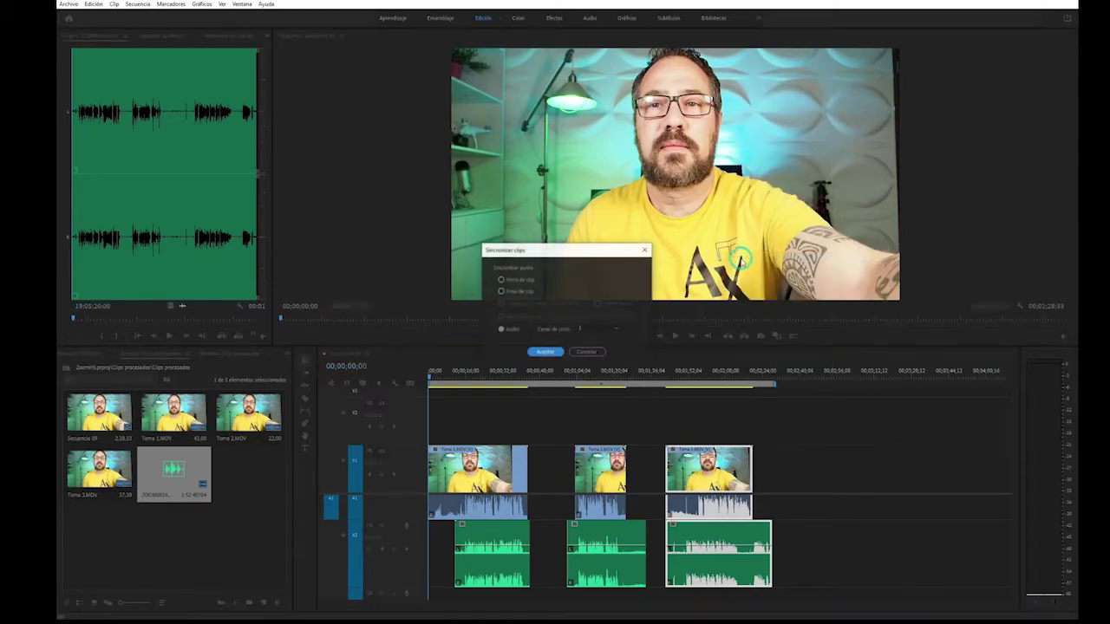
{"action": "left_click", "coordinate": [545, 352]}
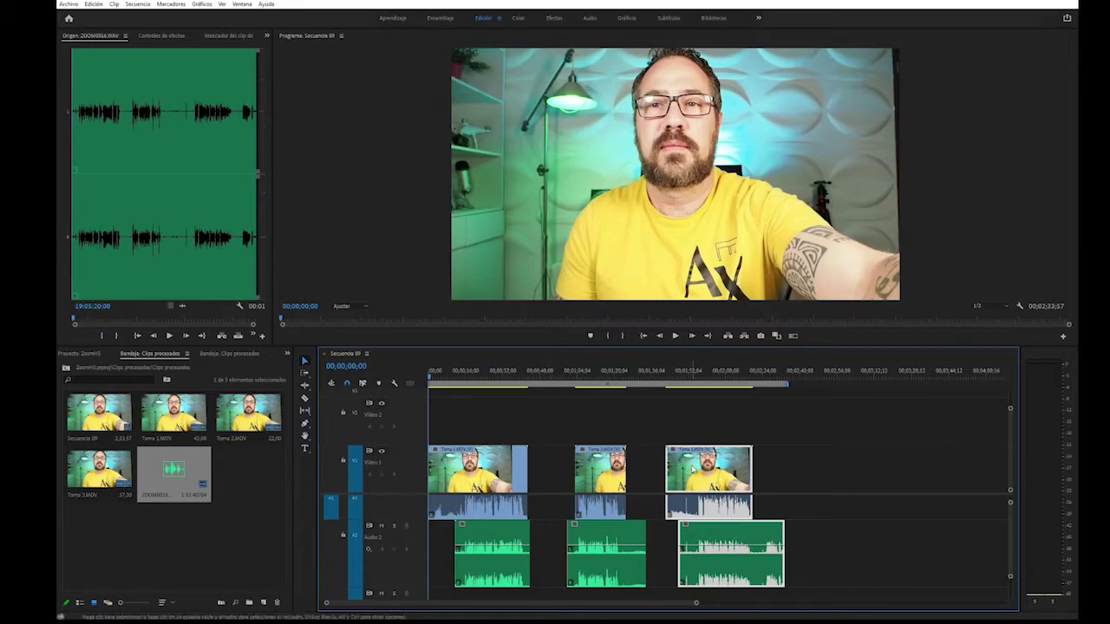
{"action": "mouse_move", "coordinate": [847, 501]}
{"action": "left_mouse_down"}
{"action": "mouse_move", "coordinate": [428, 506]}
{"action": "mouse_move", "coordinate": [469, 504]}
{"action": "left_mouse_up"}
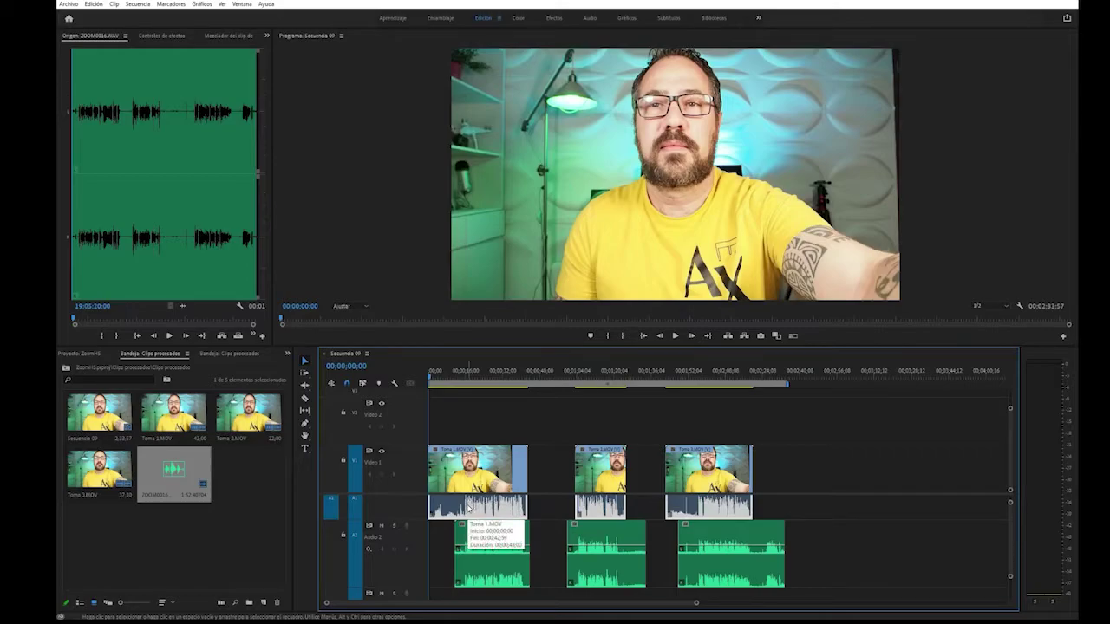
- Delete the camera audio and move the three Zoom clips up from A2 to A1
{"action": "key", "text": "Delete"}
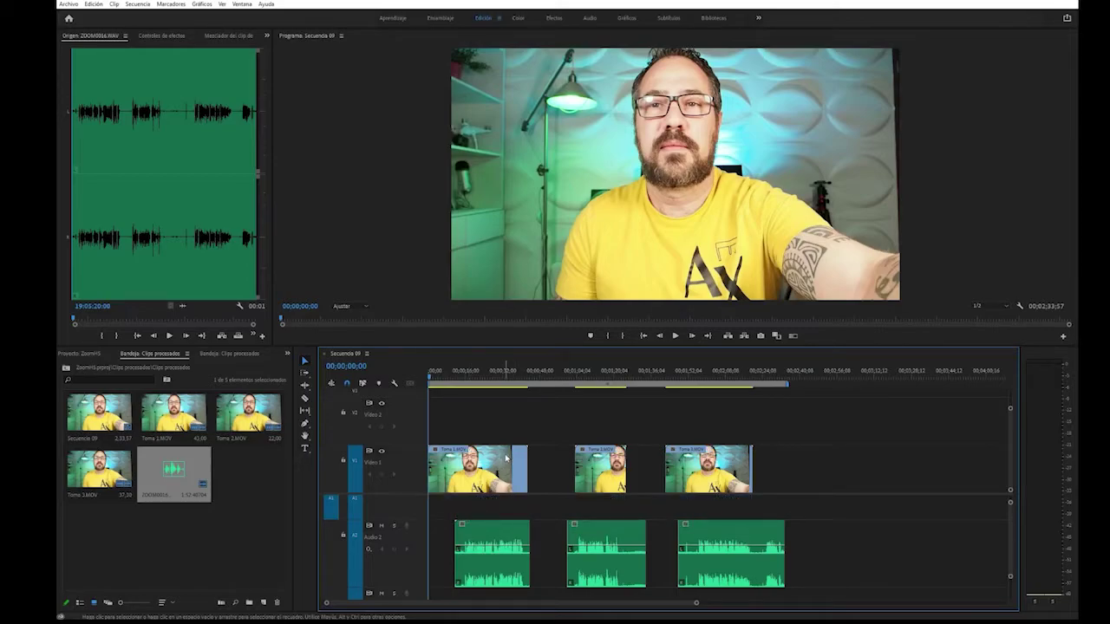
{"action": "left_click_drag", "start_coordinate": [506, 458], "coordinate": [508, 488]}
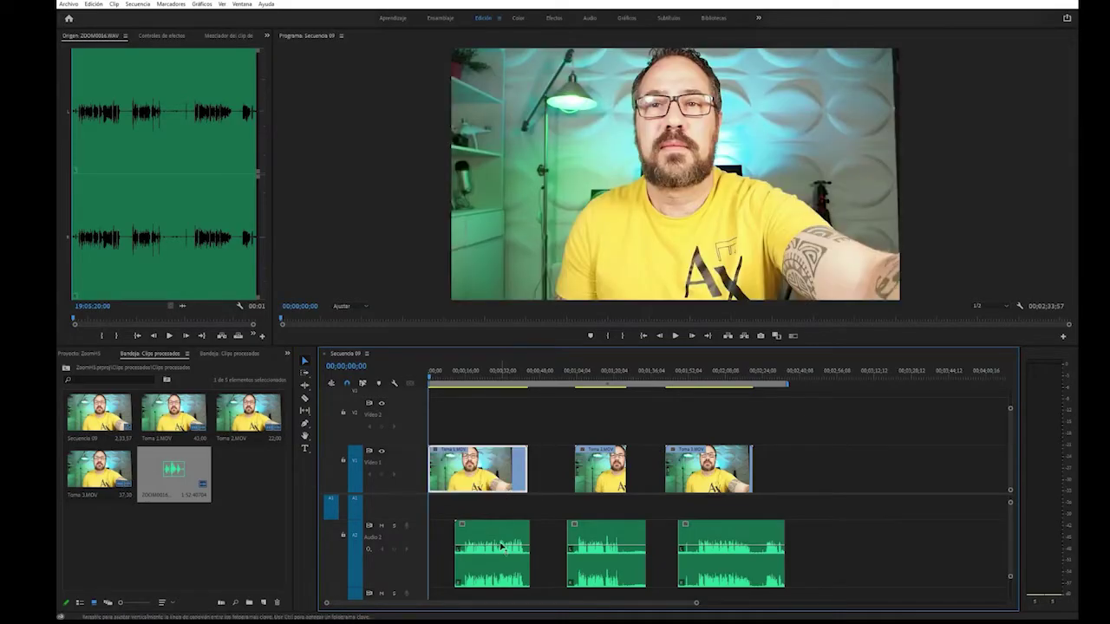
{"action": "left_click_drag", "start_coordinate": [501, 546], "coordinate": [500, 508]}
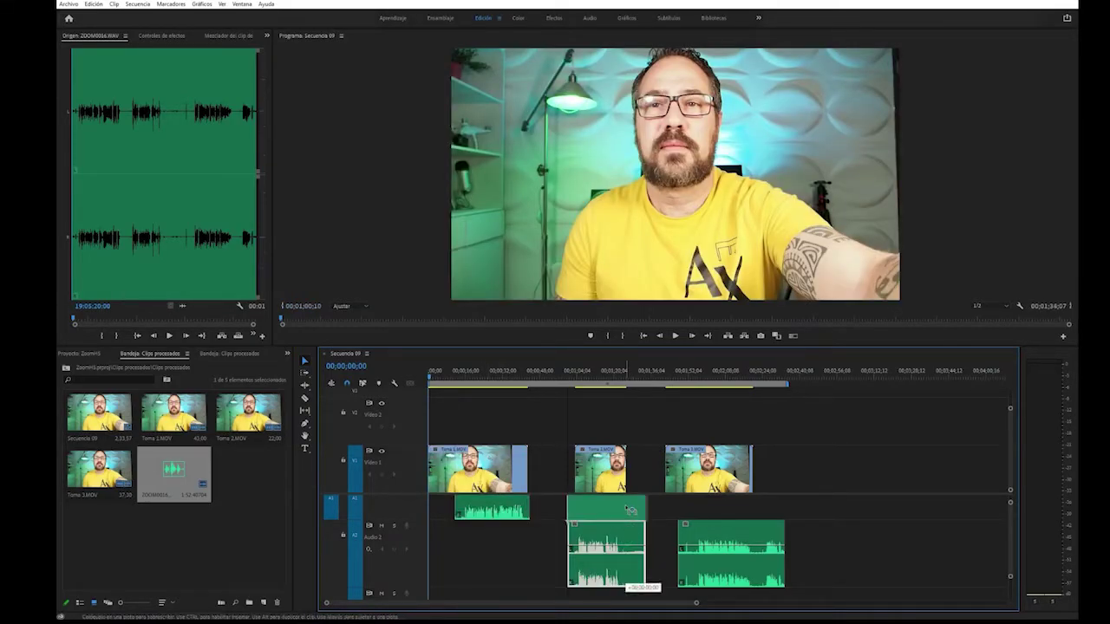
{"action": "left_click_drag", "start_coordinate": [626, 539], "coordinate": [626, 508]}
{"action": "left_click_drag", "start_coordinate": [731, 554], "coordinate": [731, 508]}
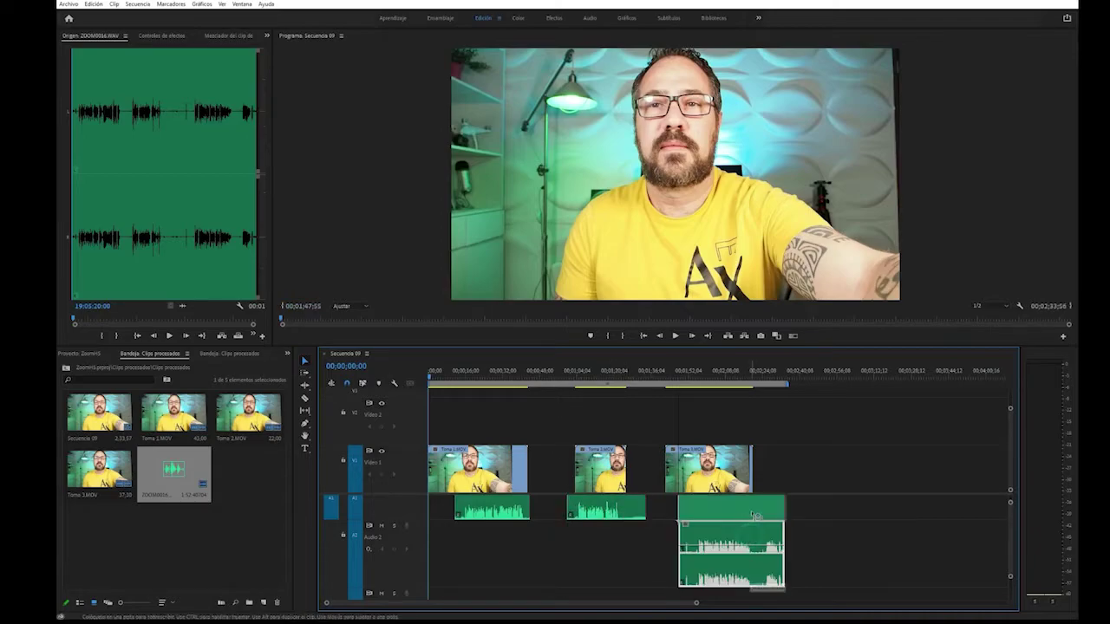
- Trim the video and Zoom clip edges so each take's audio and video align
{"action": "key", "text": "="}
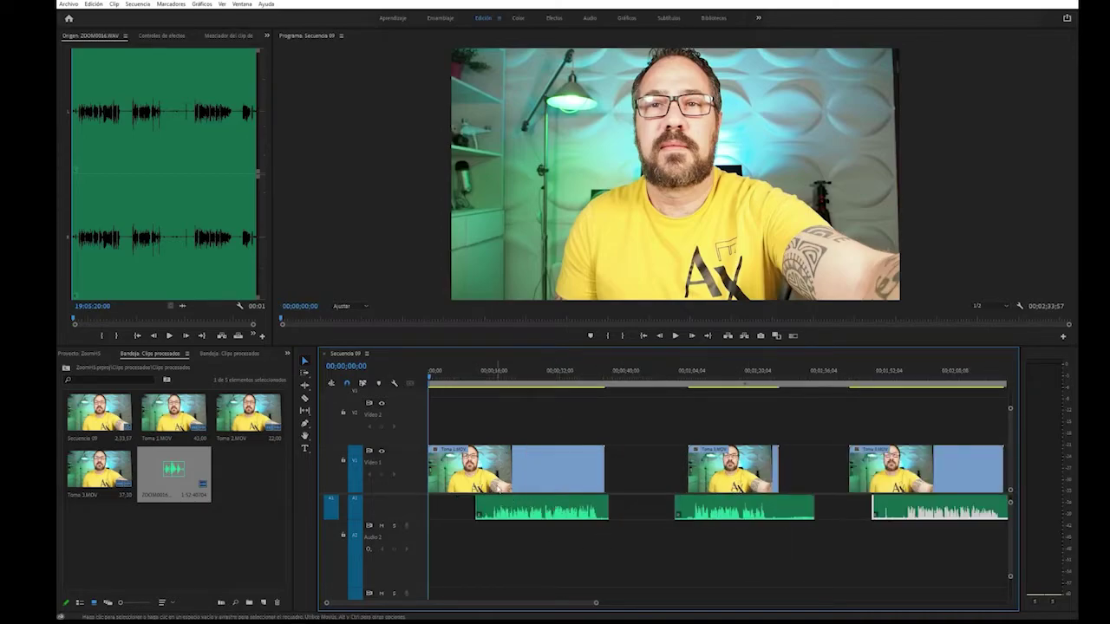
{"action": "left_click", "coordinate": [475, 475]}
{"action": "left_click_drag", "start_coordinate": [430, 468], "coordinate": [475, 459]}
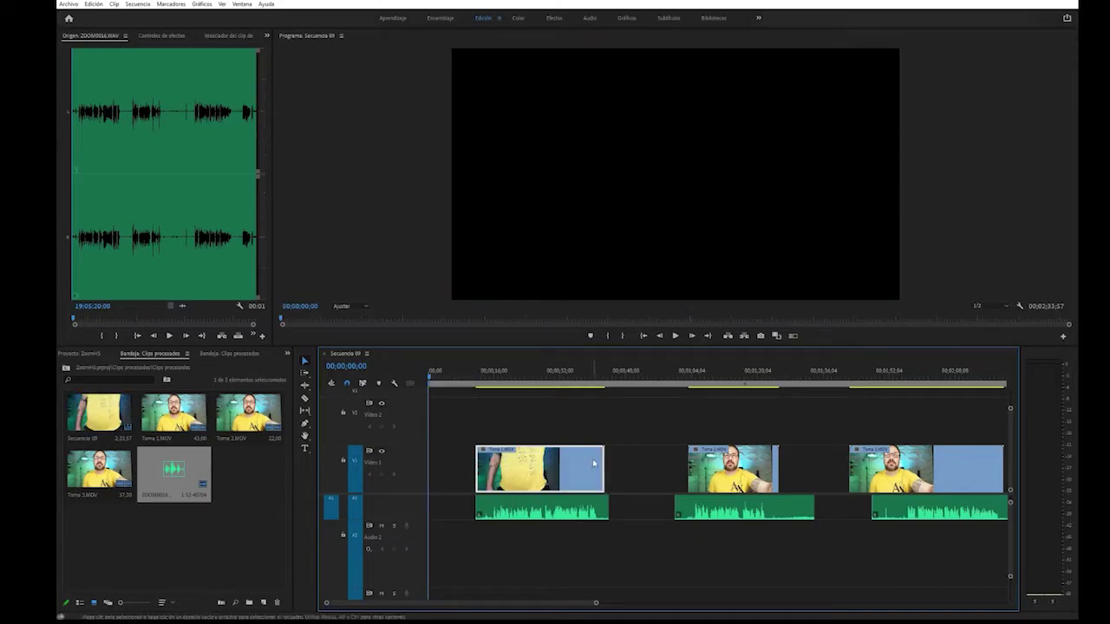
{"action": "left_click_drag", "start_coordinate": [606, 506], "coordinate": [603, 506]}
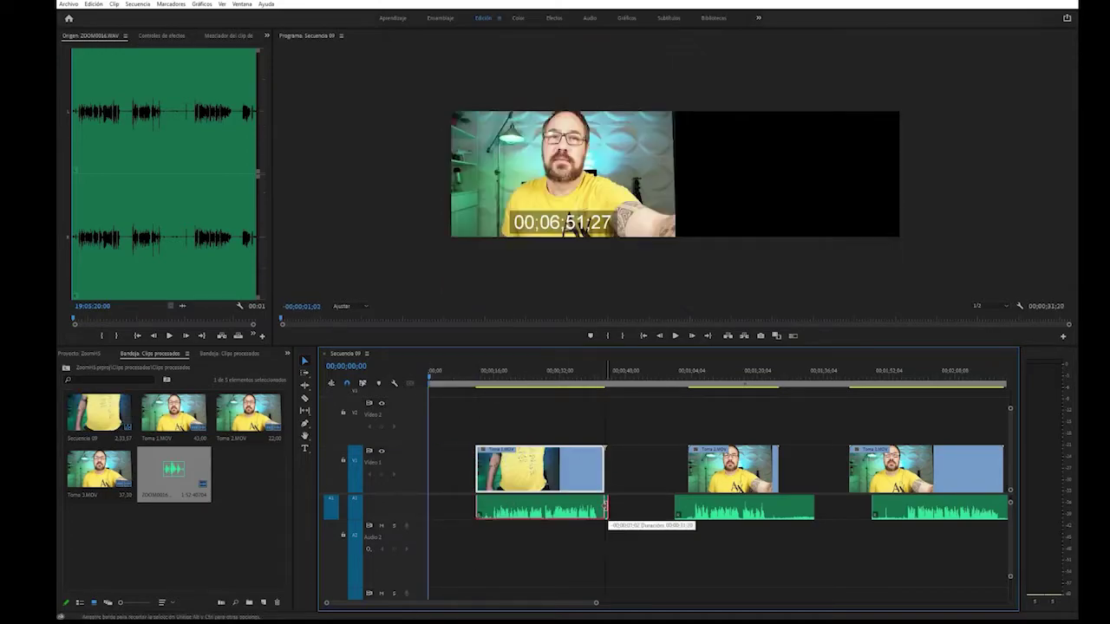
{"action": "left_click_drag", "start_coordinate": [676, 502], "coordinate": [689, 503]}
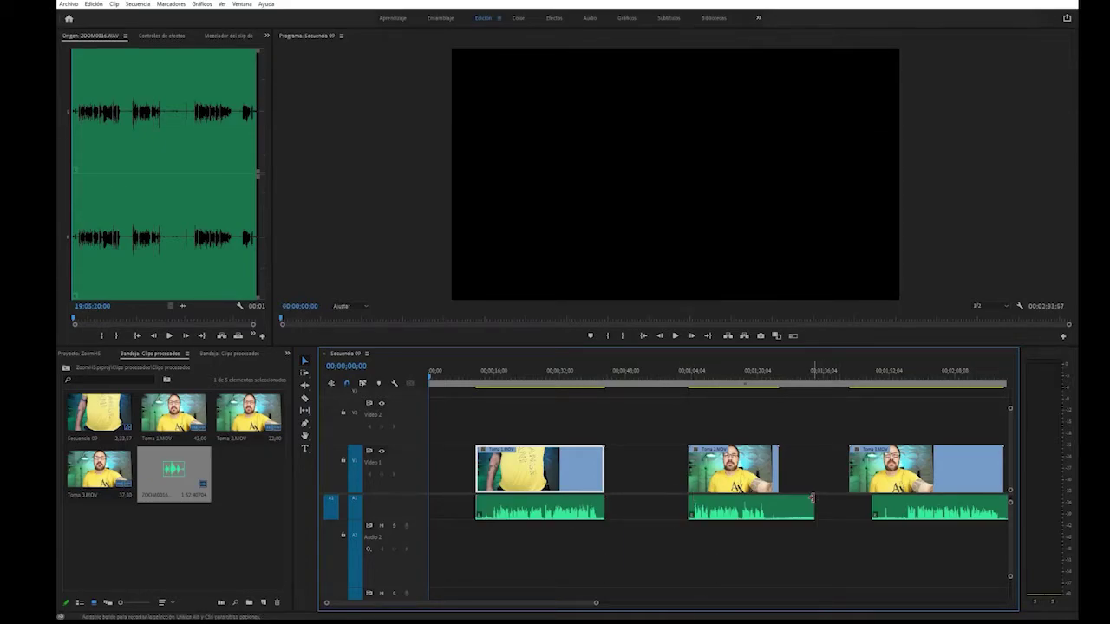
{"action": "left_click_drag", "start_coordinate": [813, 507], "coordinate": [778, 507]}
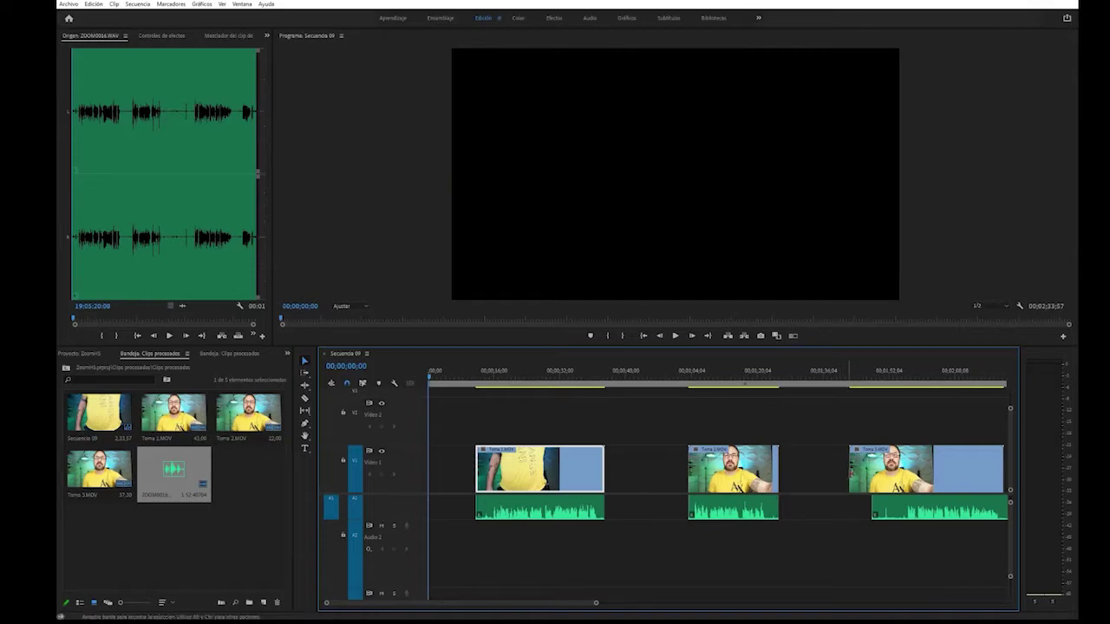
{"action": "left_click_drag", "start_coordinate": [849, 473], "coordinate": [872, 473]}
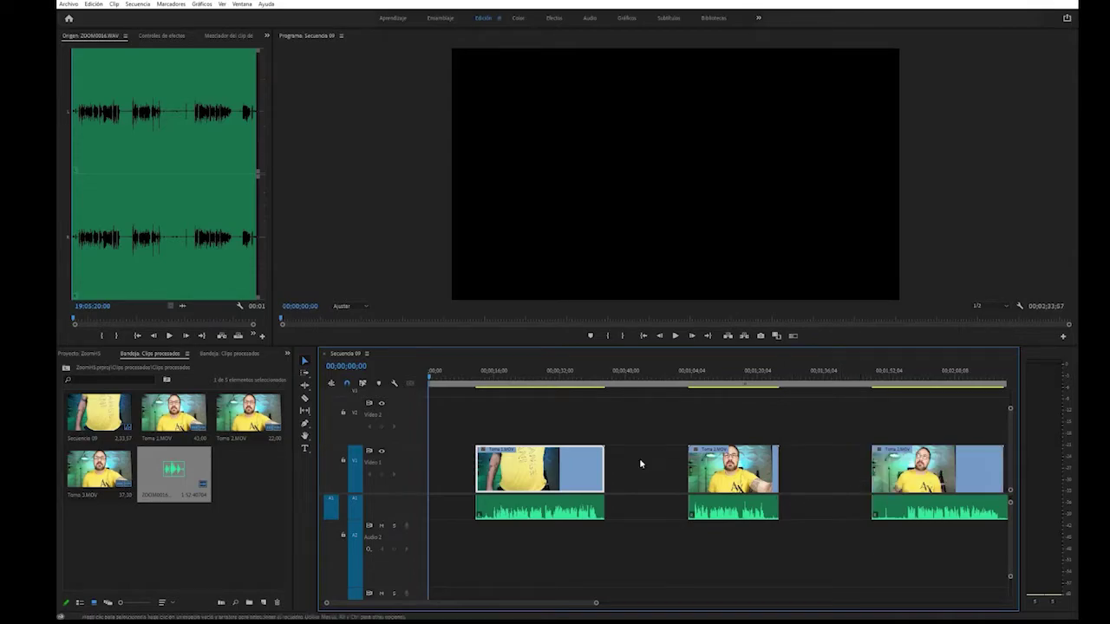
- Move the playhead into the first take and play it back to check the sync
{"action": "left_click", "coordinate": [634, 461]}
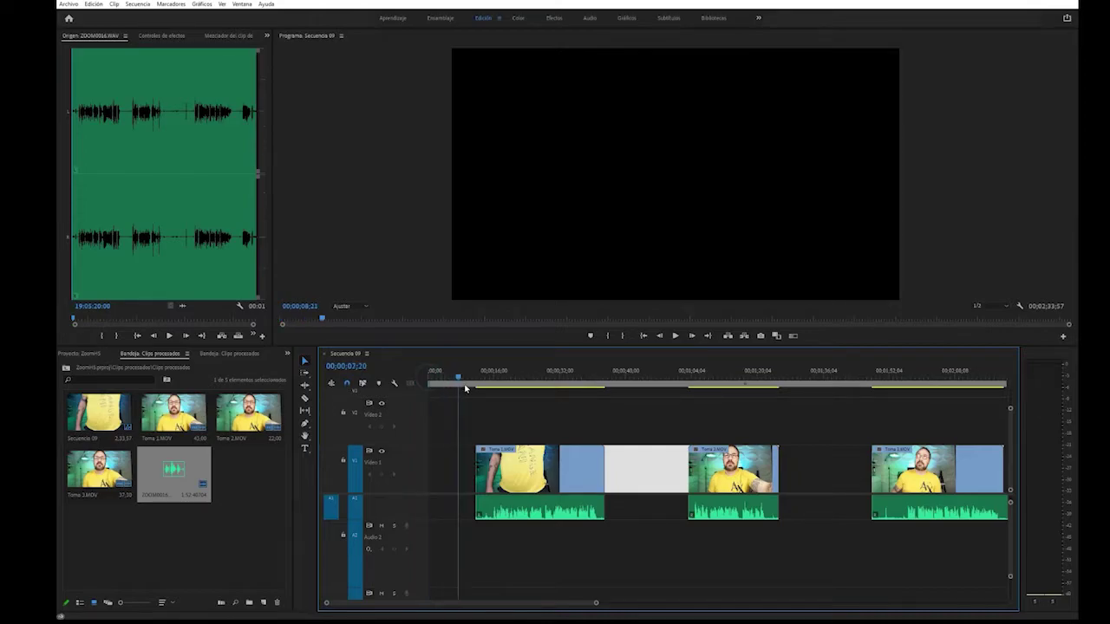
{"action": "left_click_drag", "start_coordinate": [428, 378], "coordinate": [485, 376]}
{"action": "key", "text": "space"}
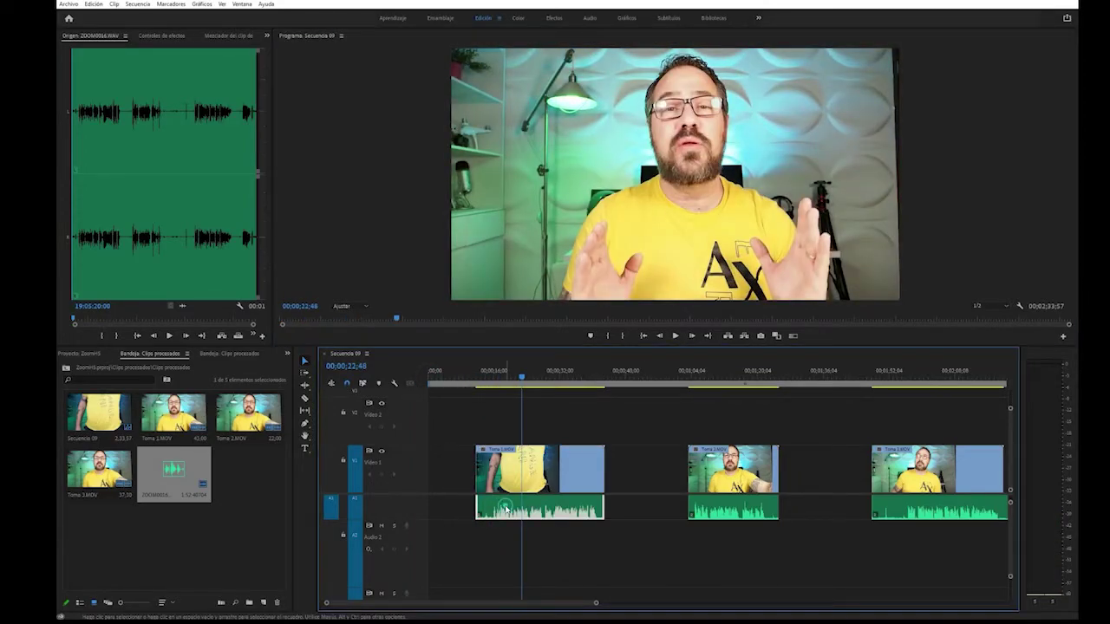
{"action": "right_click", "coordinate": [506, 510]}
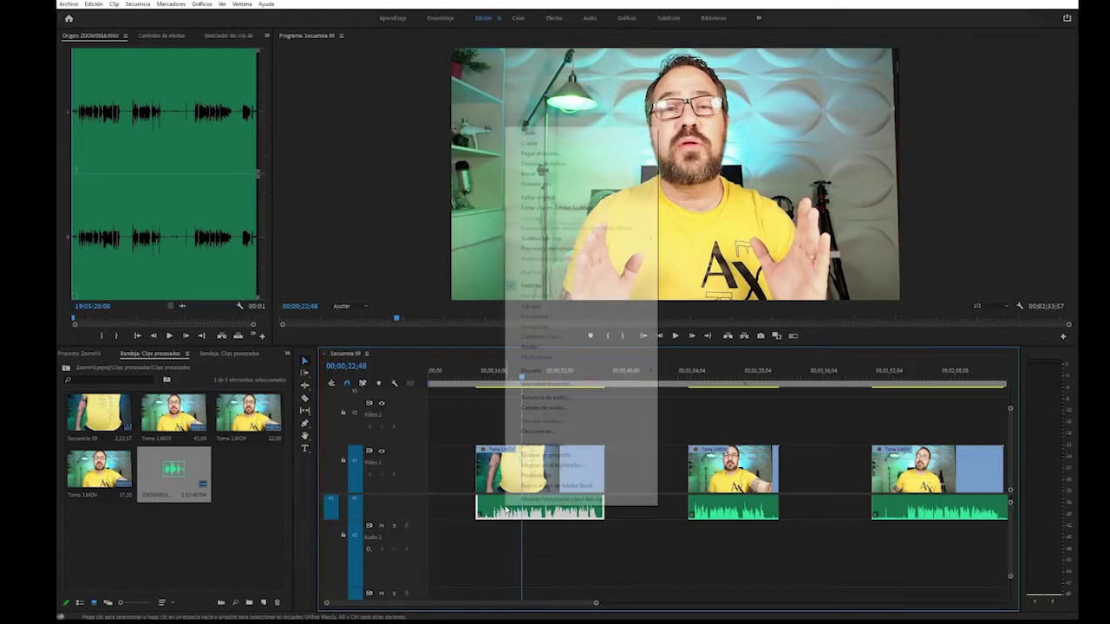
- Apply a Ganancia de audio adjustment to the first Zoom clip and watch the audio meters
{"action": "left_click", "coordinate": [550, 398]}
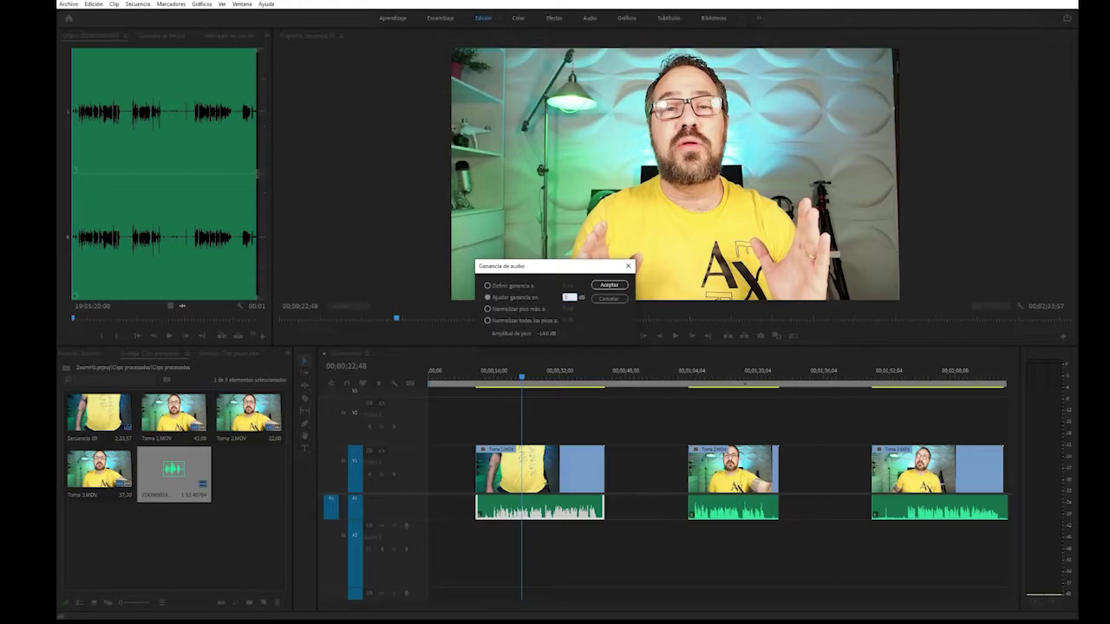
{"action": "left_click", "coordinate": [615, 286]}
{"action": "left_click", "coordinate": [1063, 431]}
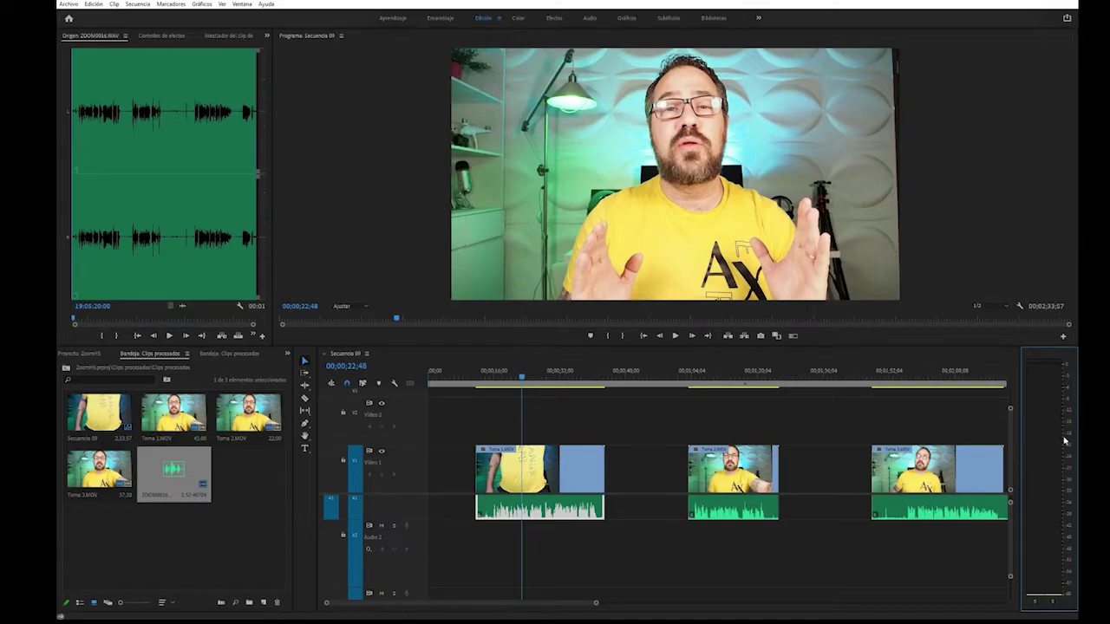
{"action": "left_click", "coordinate": [674, 337]}
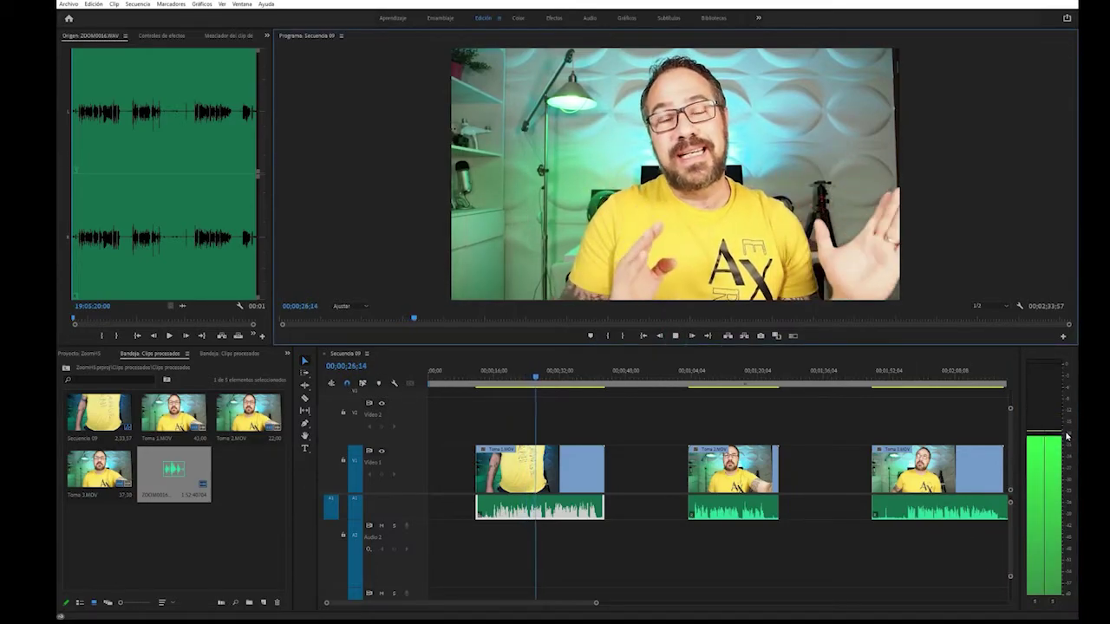
{"action": "left_click", "coordinate": [674, 335]}
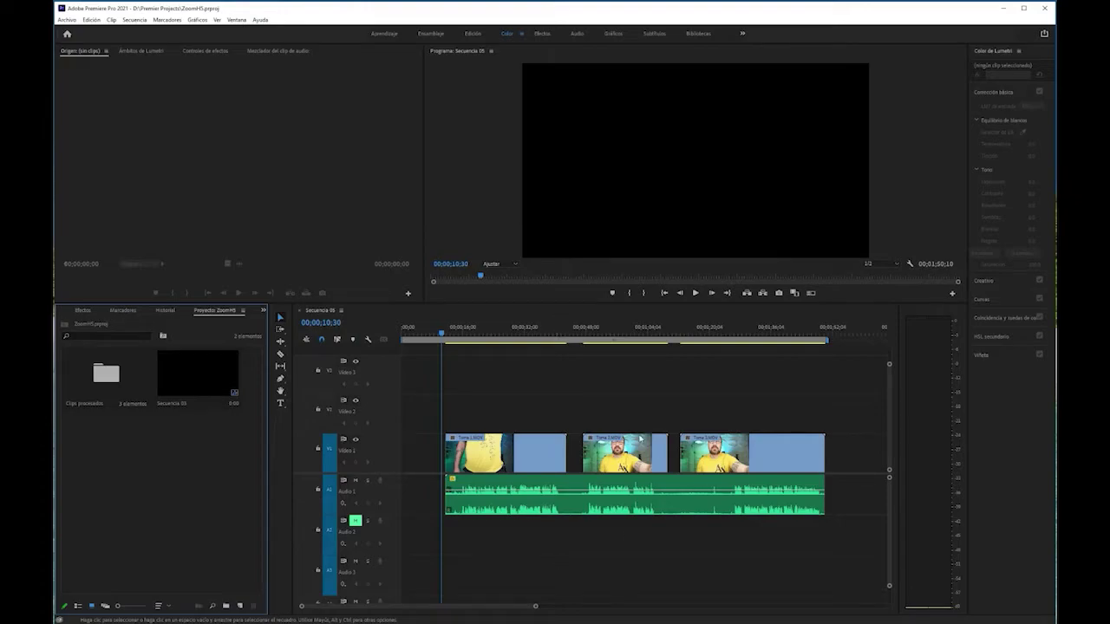
- Delete all clips from Secuencia 05, open the nested Clips procesados bin and select its four clips
{"action": "left_click_drag", "start_coordinate": [456, 404], "coordinate": [893, 548]}
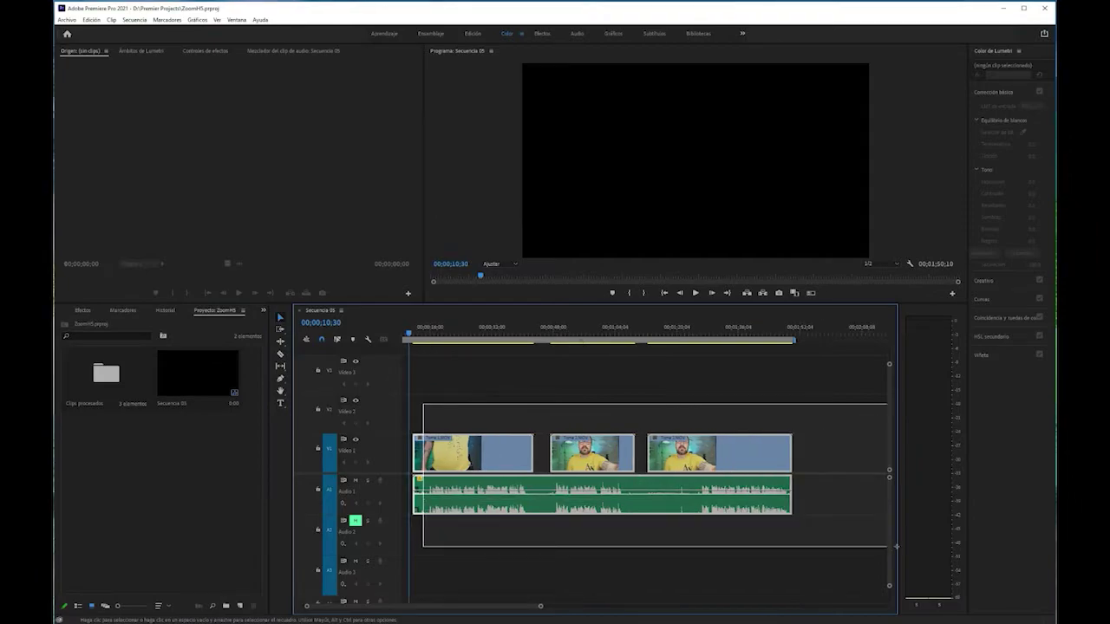
{"action": "key", "text": "Delete"}
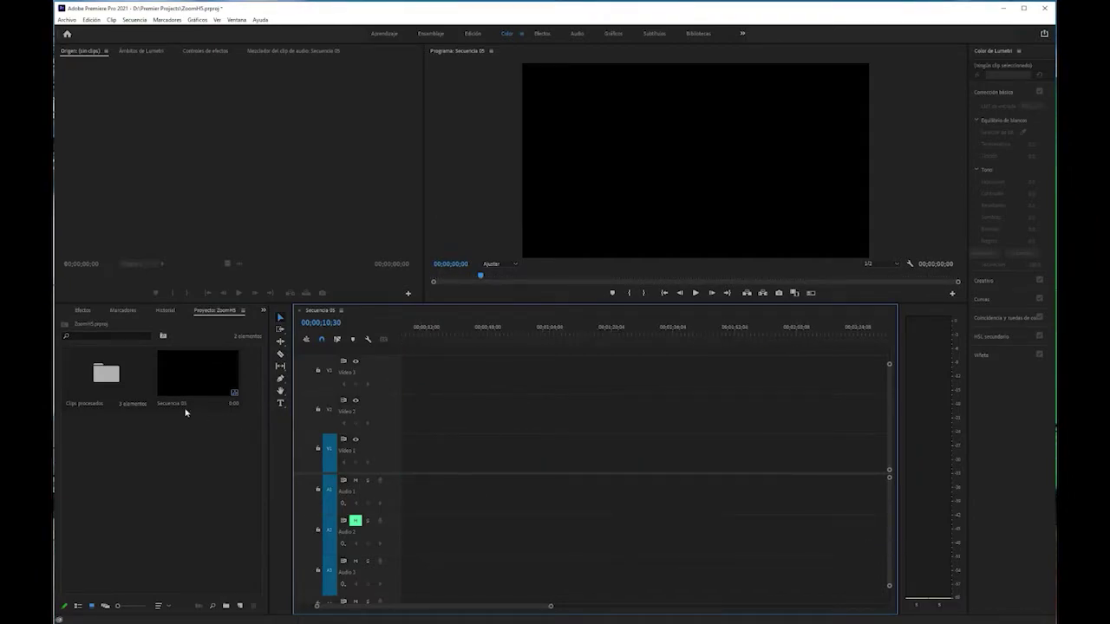
{"action": "double_click", "coordinate": [136, 378]}
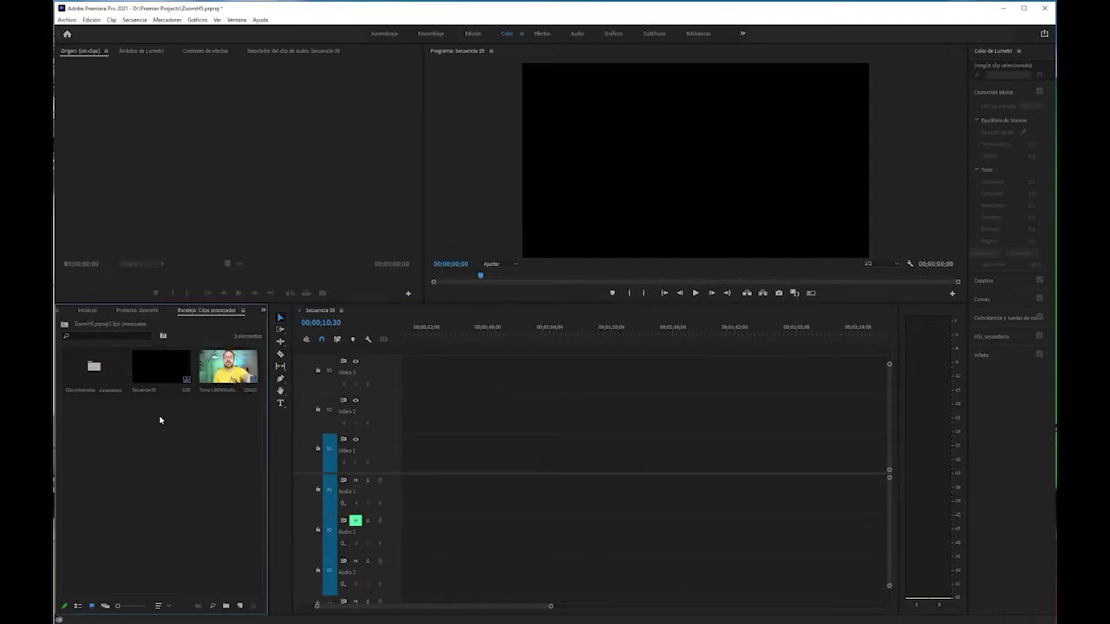
{"action": "double_click", "coordinate": [103, 373]}
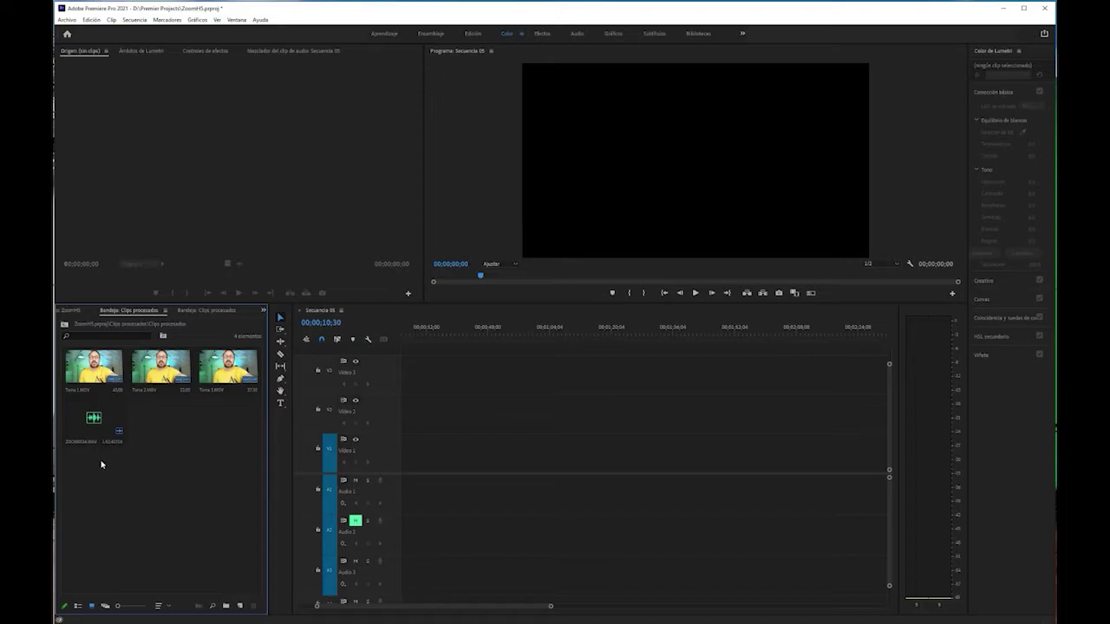
{"action": "mouse_move", "coordinate": [92, 475]}
{"action": "left_mouse_down"}
{"action": "mouse_move", "coordinate": [200, 372]}
{"action": "mouse_move", "coordinate": [218, 373]}
{"action": "left_mouse_up"}
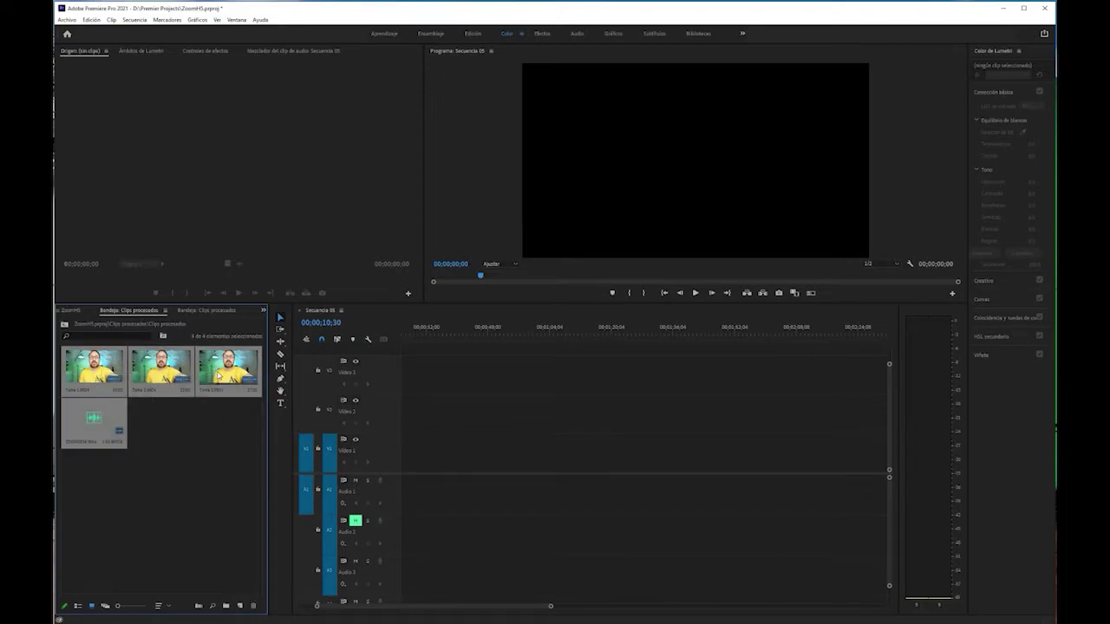
{"action": "right_click", "coordinate": [215, 371]}
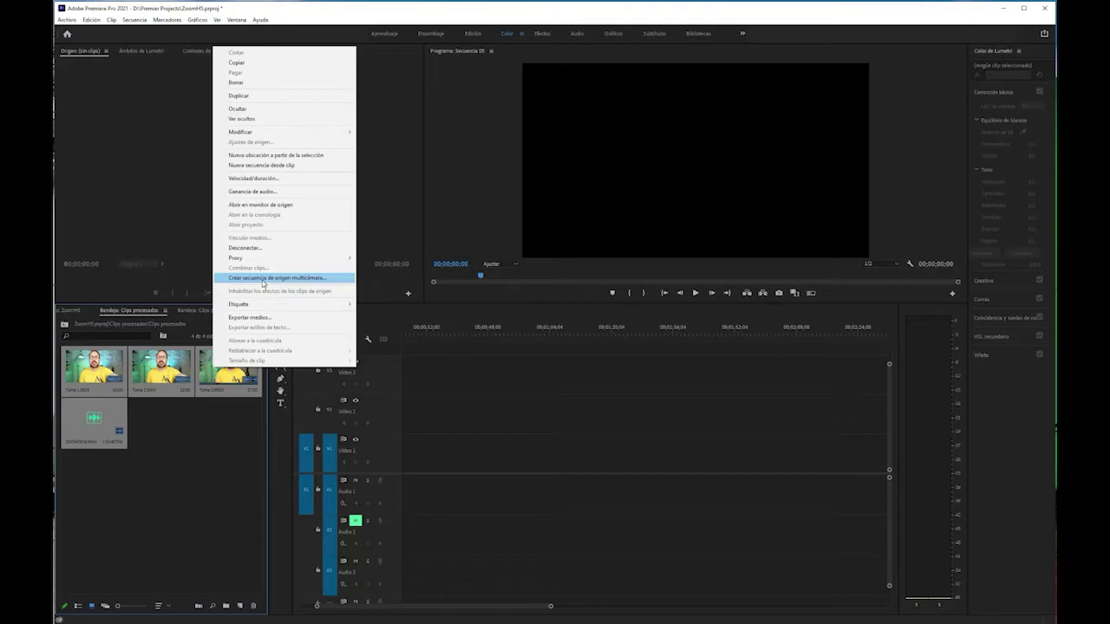
- Create a multicamera source sequence from the selected clips using Audio as the sync point
{"action": "left_click", "coordinate": [262, 280]}
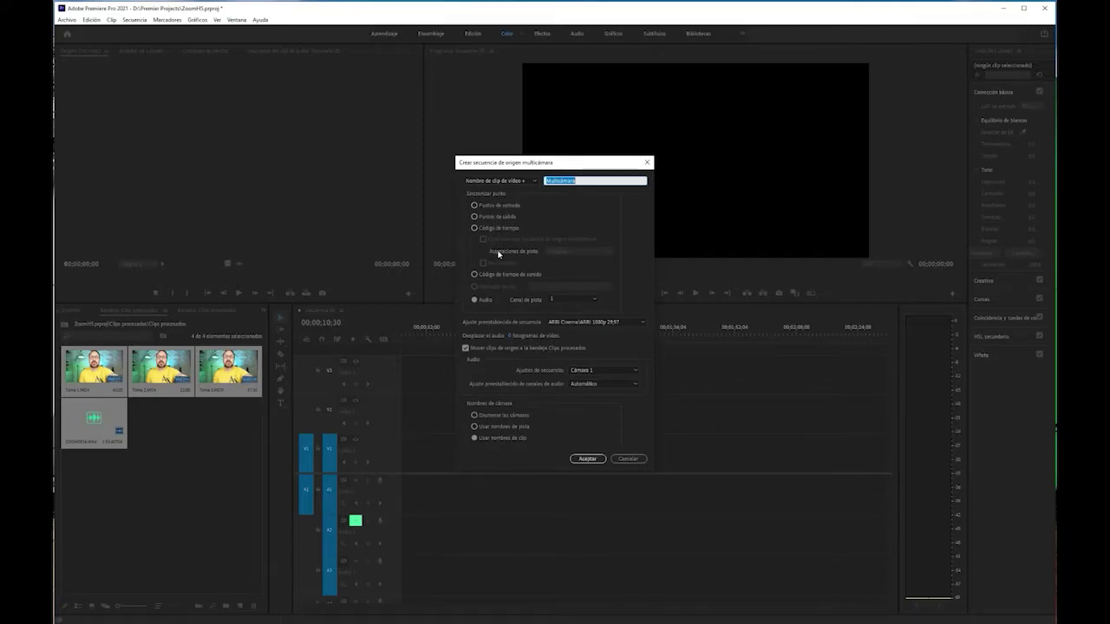
{"action": "left_click", "coordinate": [474, 299]}
{"action": "left_click", "coordinate": [586, 459]}
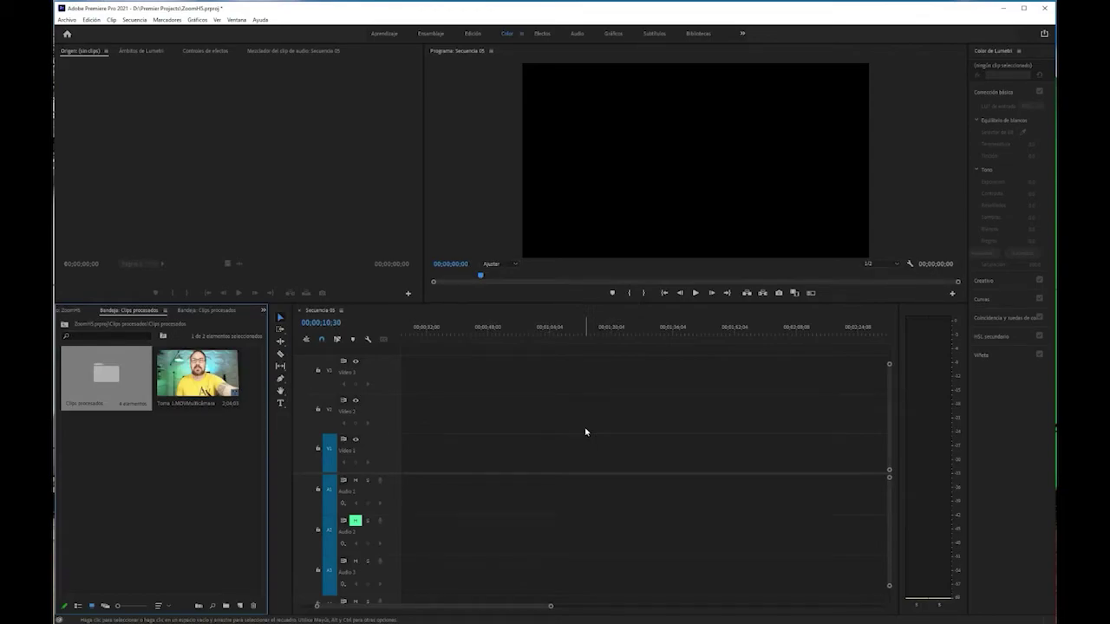
- Place the multicamera clip into Secuencia 05 and shrink the audio tracks so A1–A4 fit
{"action": "left_click", "coordinate": [187, 390]}
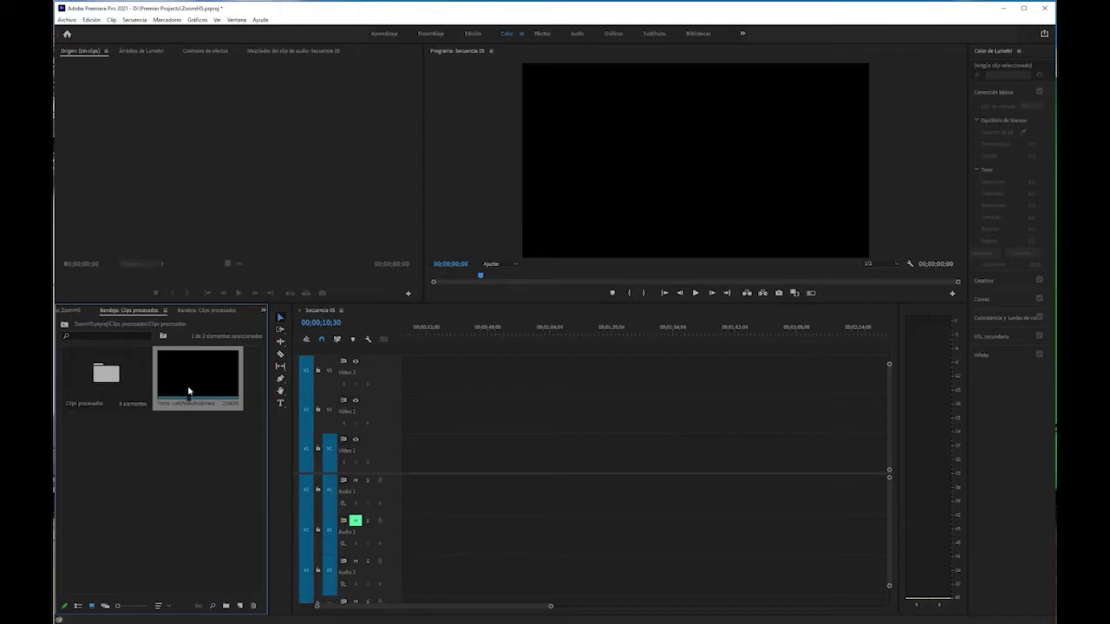
{"action": "mouse_move", "coordinate": [365, 425]}
{"action": "left_mouse_down"}
{"action": "mouse_move", "coordinate": [403, 432]}
{"action": "mouse_move", "coordinate": [399, 456]}
{"action": "left_mouse_up"}
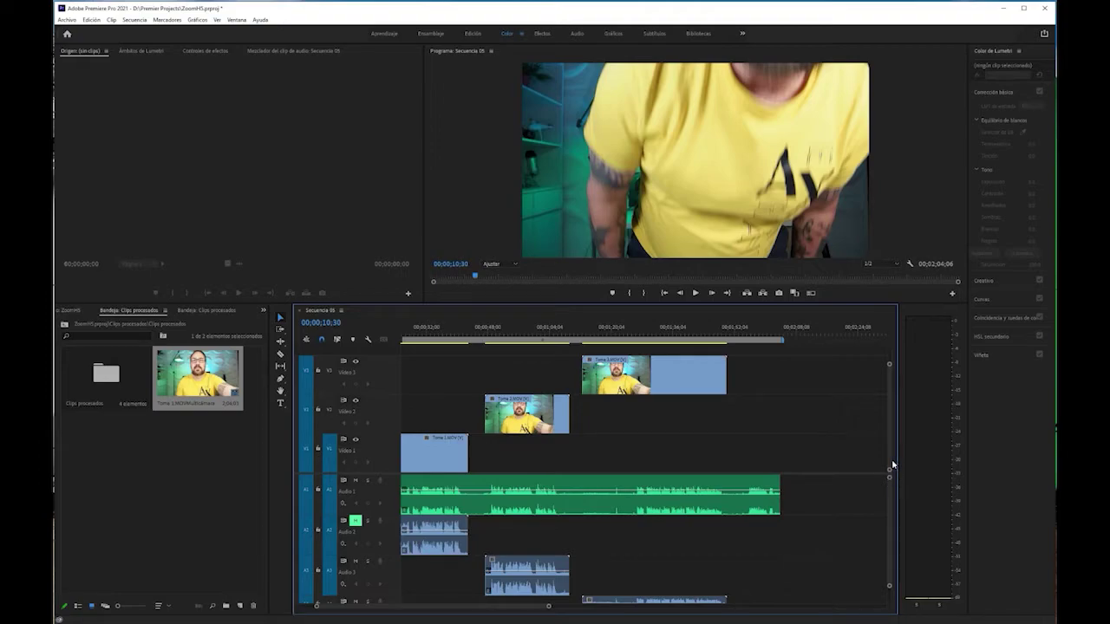
{"action": "left_click_drag", "start_coordinate": [887, 482], "coordinate": [885, 460]}
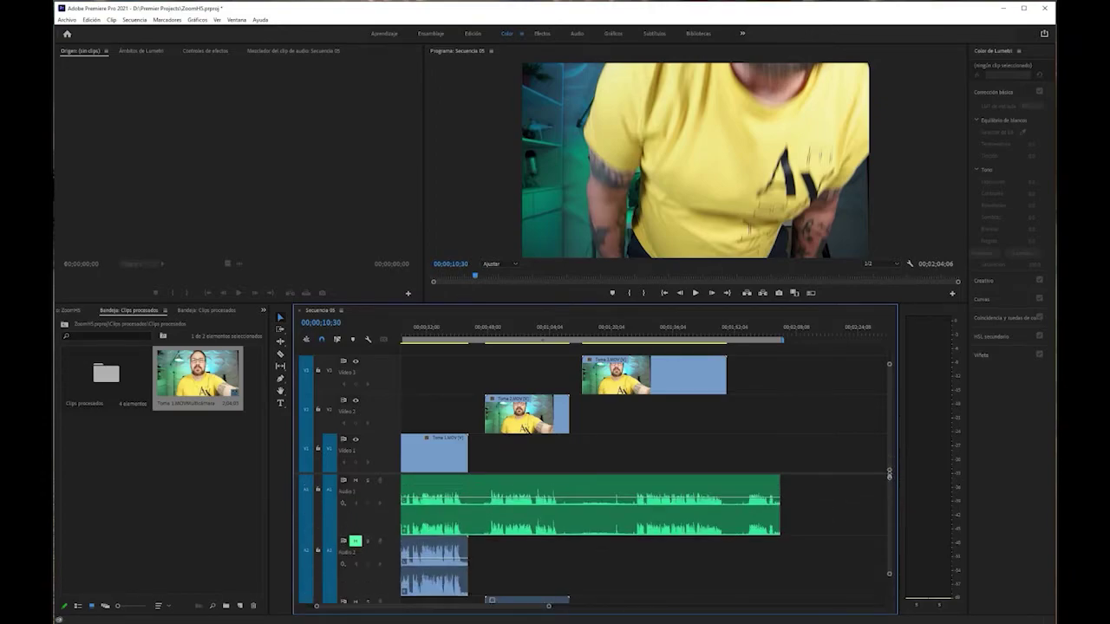
{"action": "left_click_drag", "start_coordinate": [885, 460], "coordinate": [885, 457]}
{"action": "left_click", "coordinate": [500, 502]}
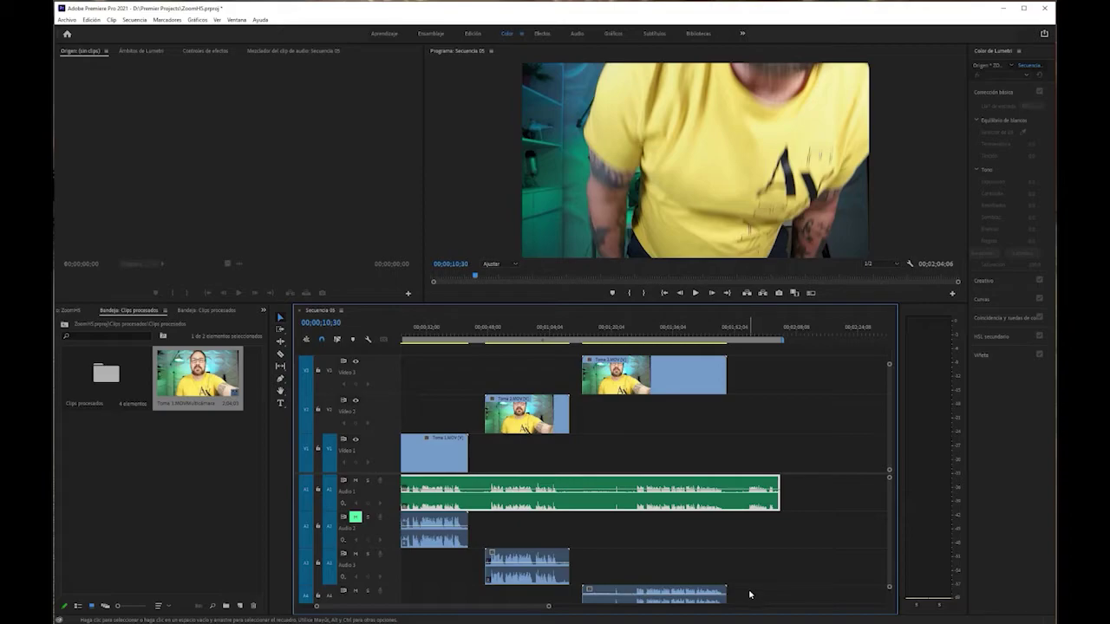
- Delete the camera audio on A2–A4 and move the V2 and V3 takes down onto Video 1
{"action": "left_click_drag", "start_coordinate": [747, 595], "coordinate": [444, 548]}
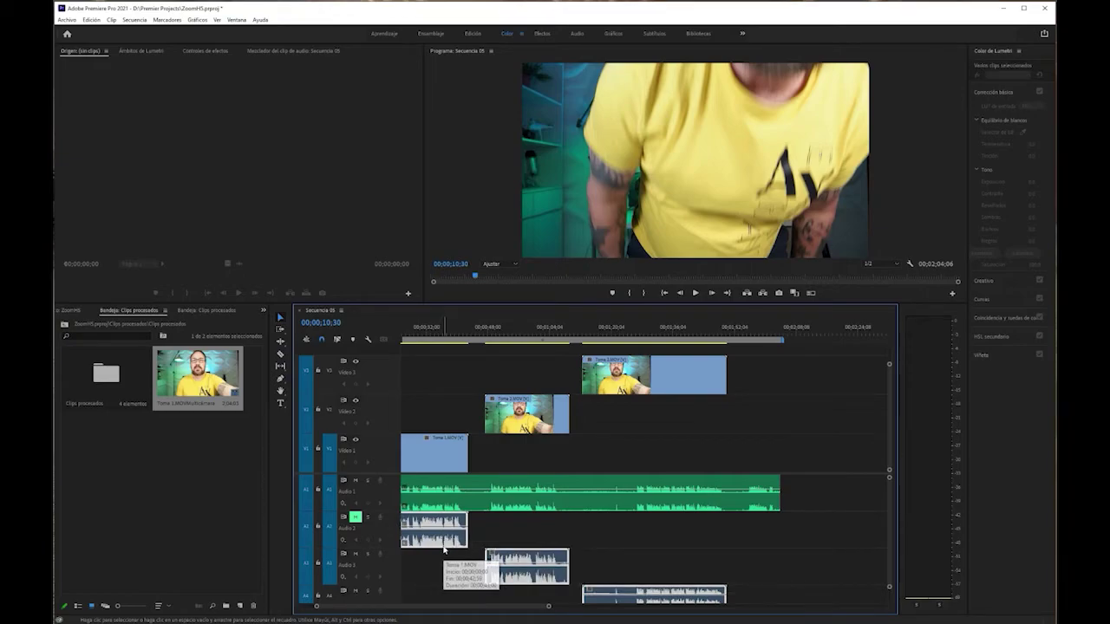
{"action": "key", "text": "Delete"}
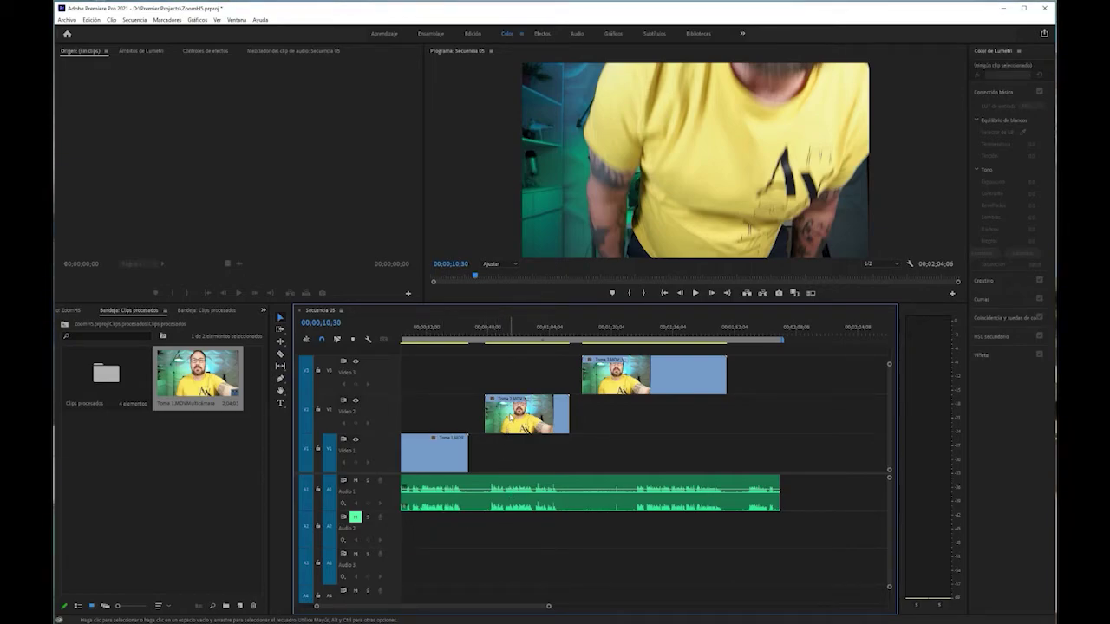
{"action": "left_click_drag", "start_coordinate": [529, 414], "coordinate": [529, 453]}
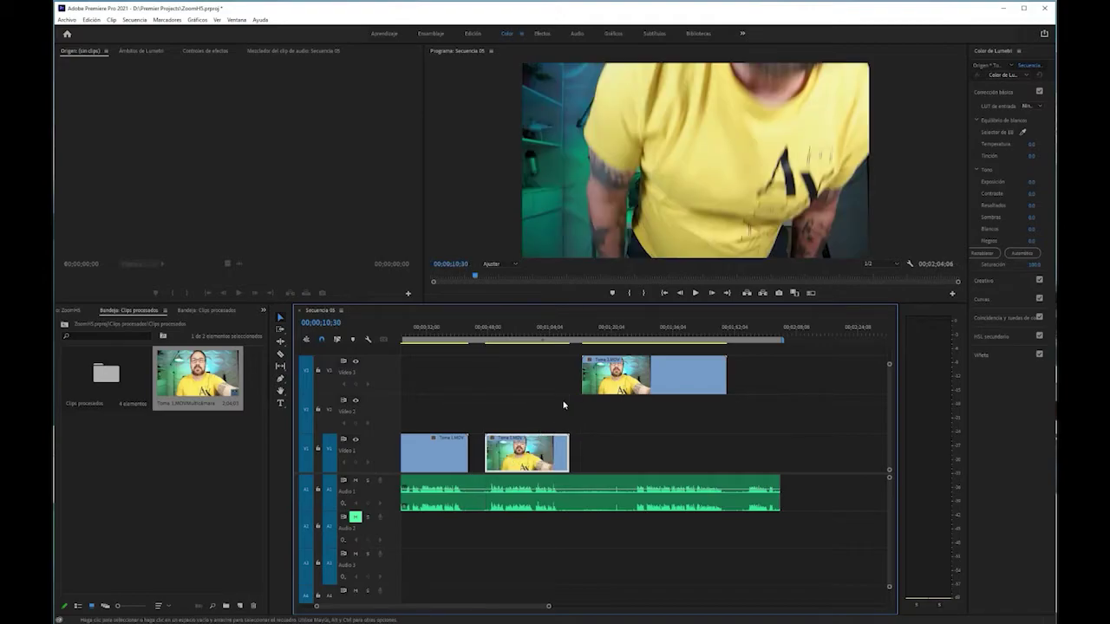
{"action": "left_click_drag", "start_coordinate": [637, 377], "coordinate": [633, 456]}
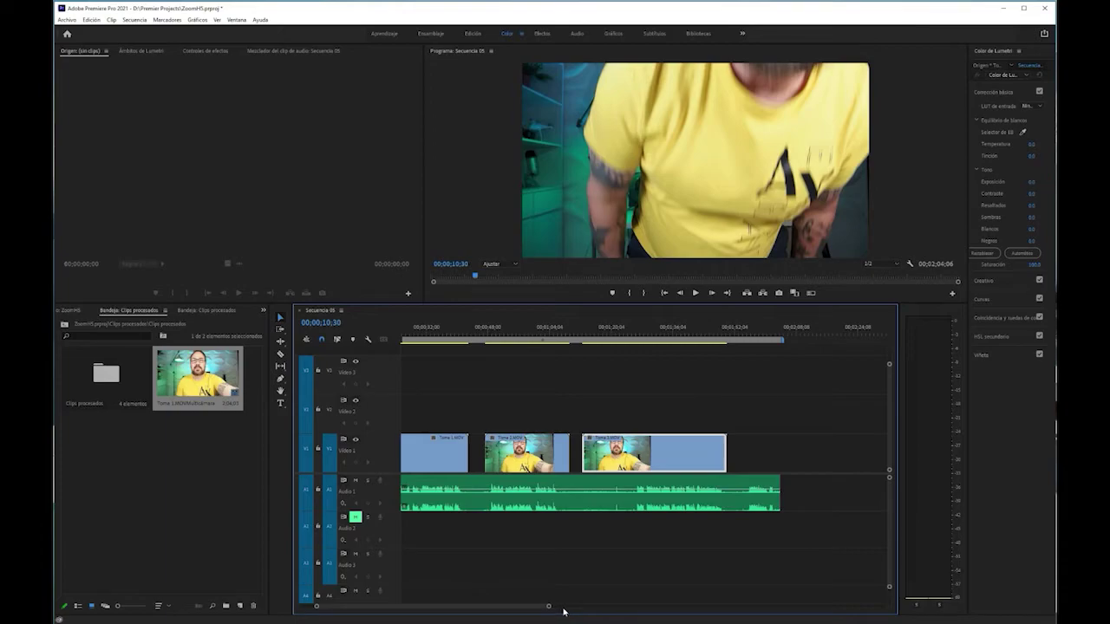
{"action": "left_click_drag", "start_coordinate": [547, 607], "coordinate": [497, 608]}
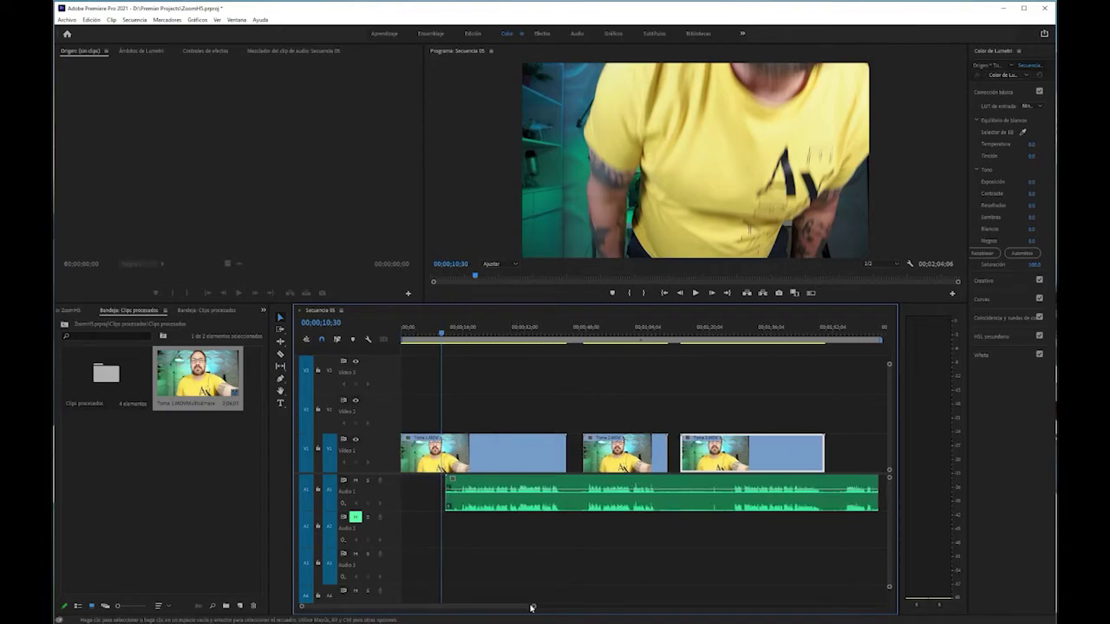
{"action": "left_click_drag", "start_coordinate": [532, 607], "coordinate": [517, 606]}
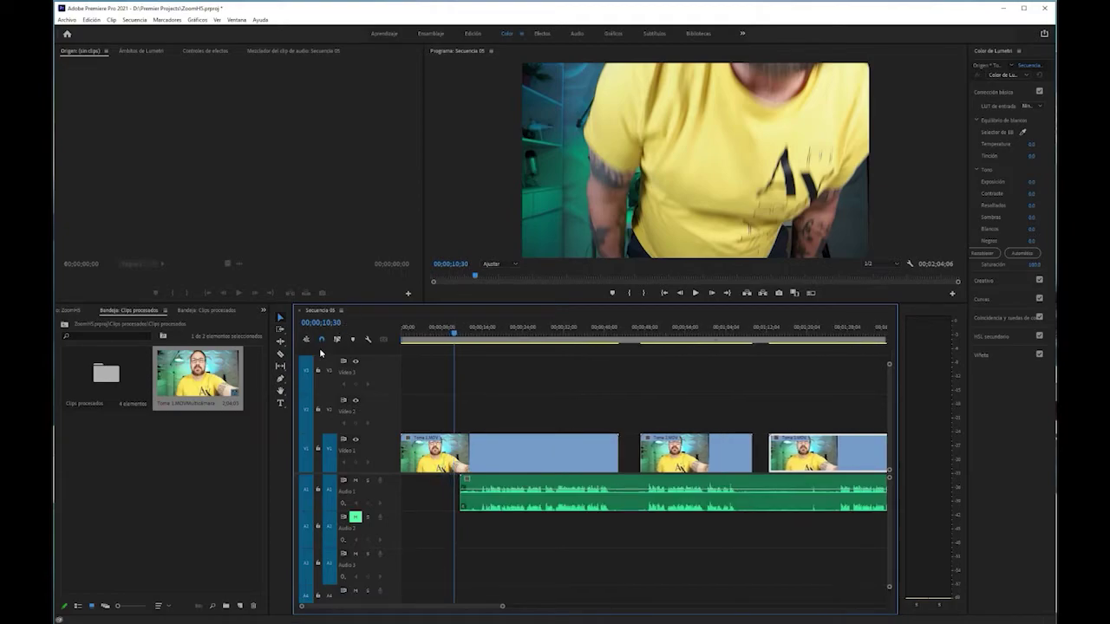
- Razor-cut the first take, the Zoom audio and the third take at the take boundaries
{"action": "left_click", "coordinate": [281, 354]}
{"action": "left_click", "coordinate": [459, 451]}
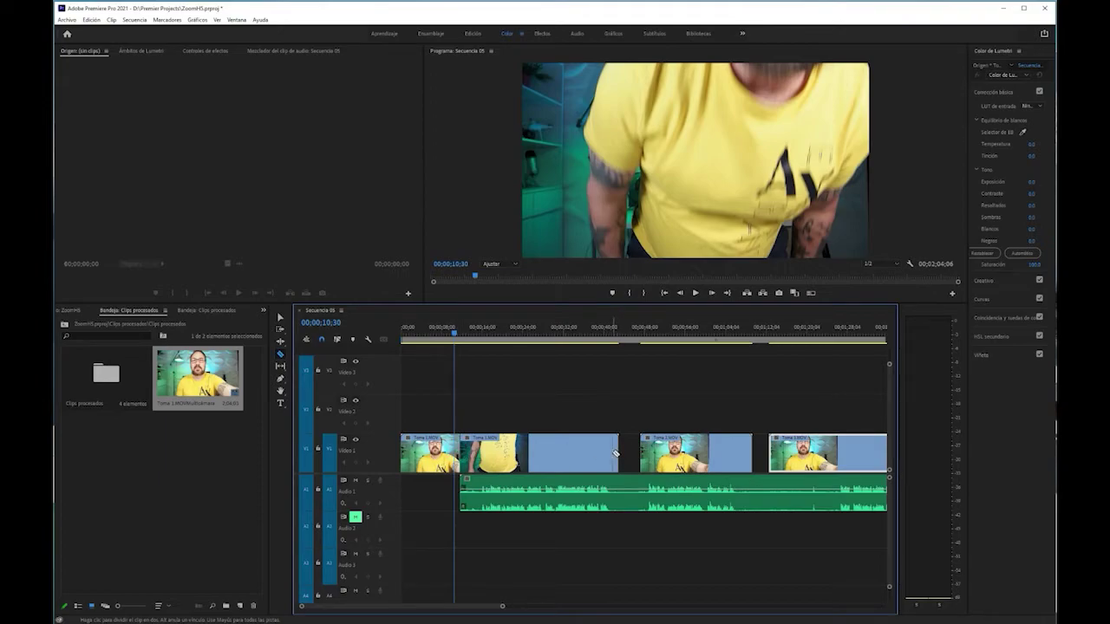
{"action": "left_click", "coordinate": [617, 490]}
{"action": "left_click", "coordinate": [646, 502]}
{"action": "left_click", "coordinate": [744, 489]}
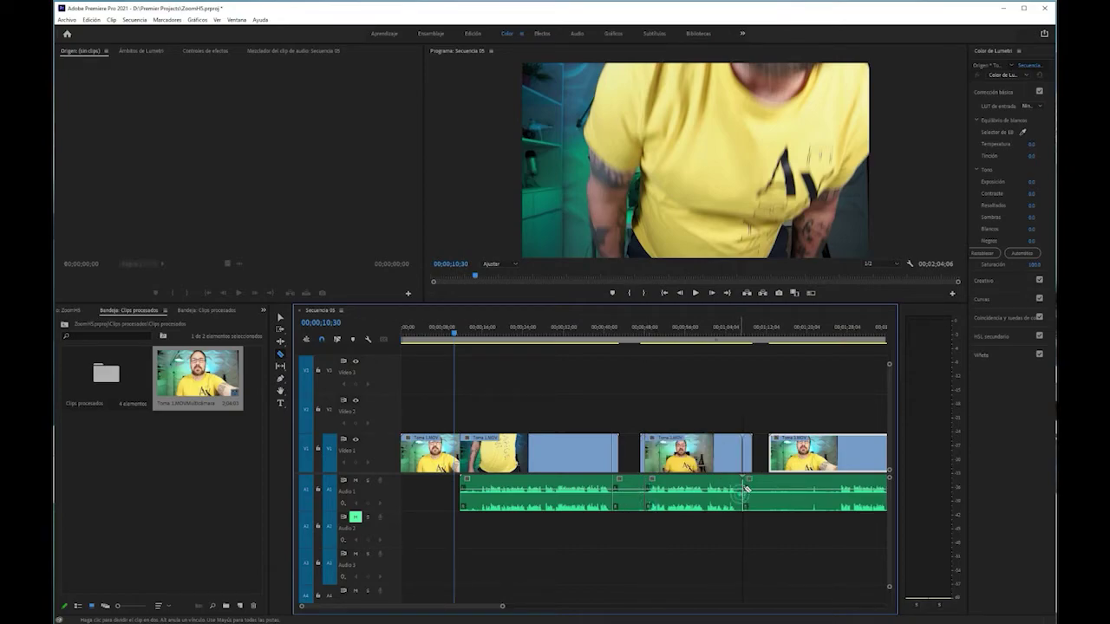
{"action": "left_click", "coordinate": [836, 487]}
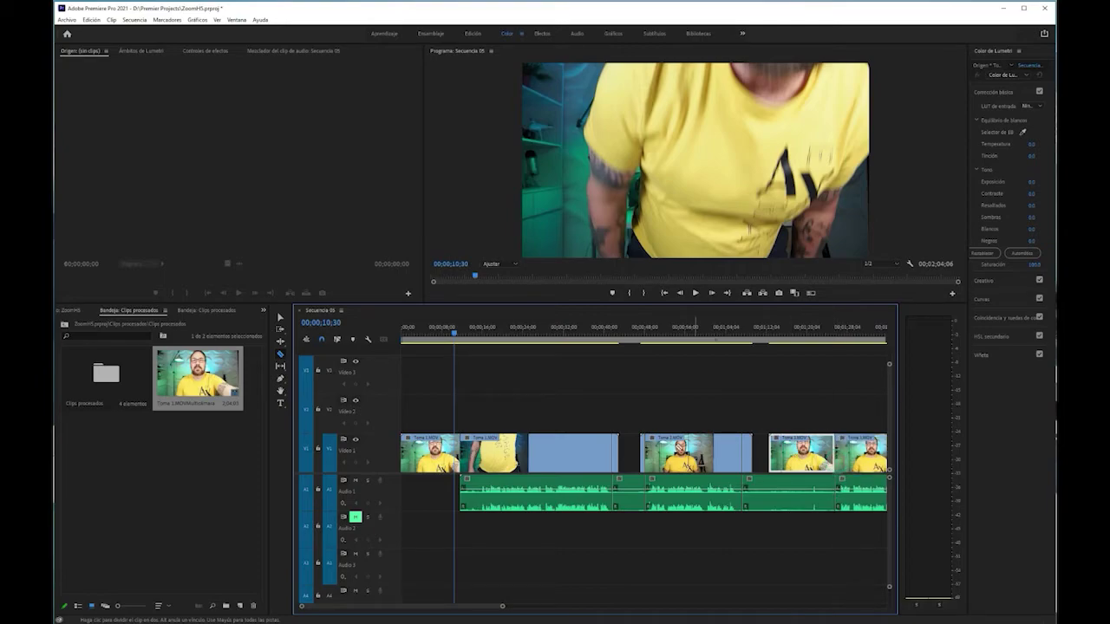
- Delete the first take's opening piece, the short audio piece with its video tail, and the thin video sliver
{"action": "left_click", "coordinate": [279, 318]}
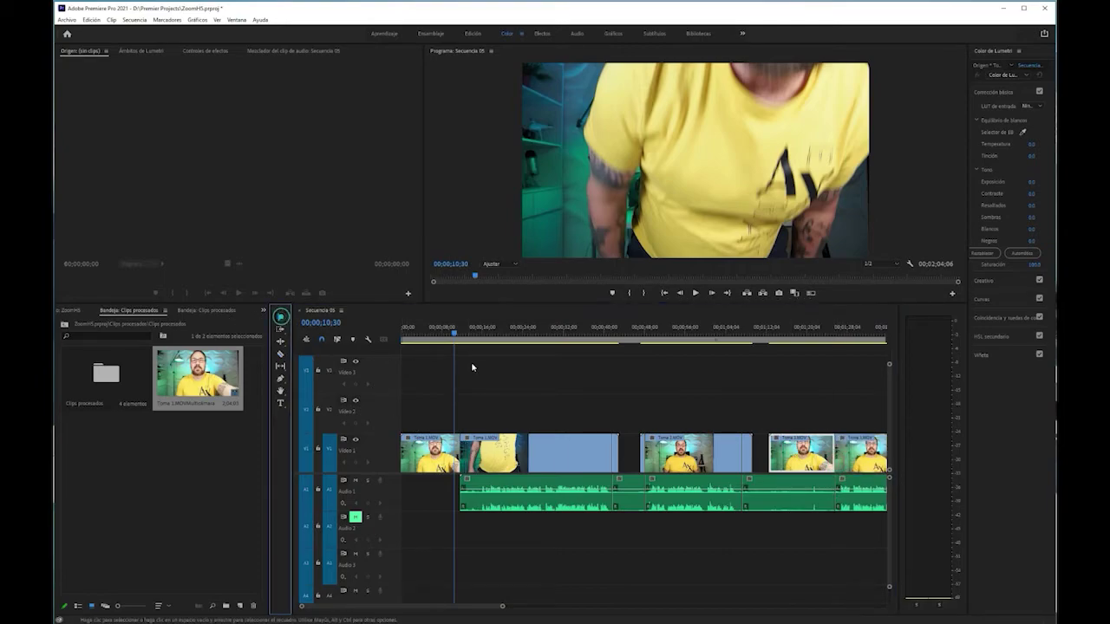
{"action": "left_click_drag", "start_coordinate": [432, 399], "coordinate": [461, 478]}
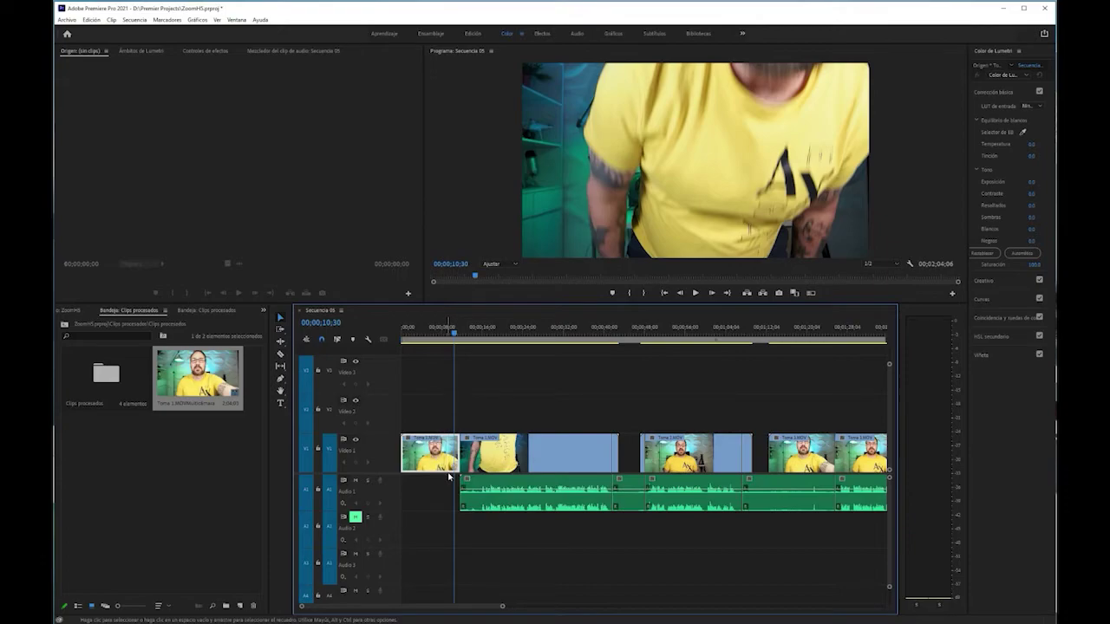
{"action": "key", "text": "Delete"}
{"action": "left_click_drag", "start_coordinate": [614, 411], "coordinate": [639, 488]}
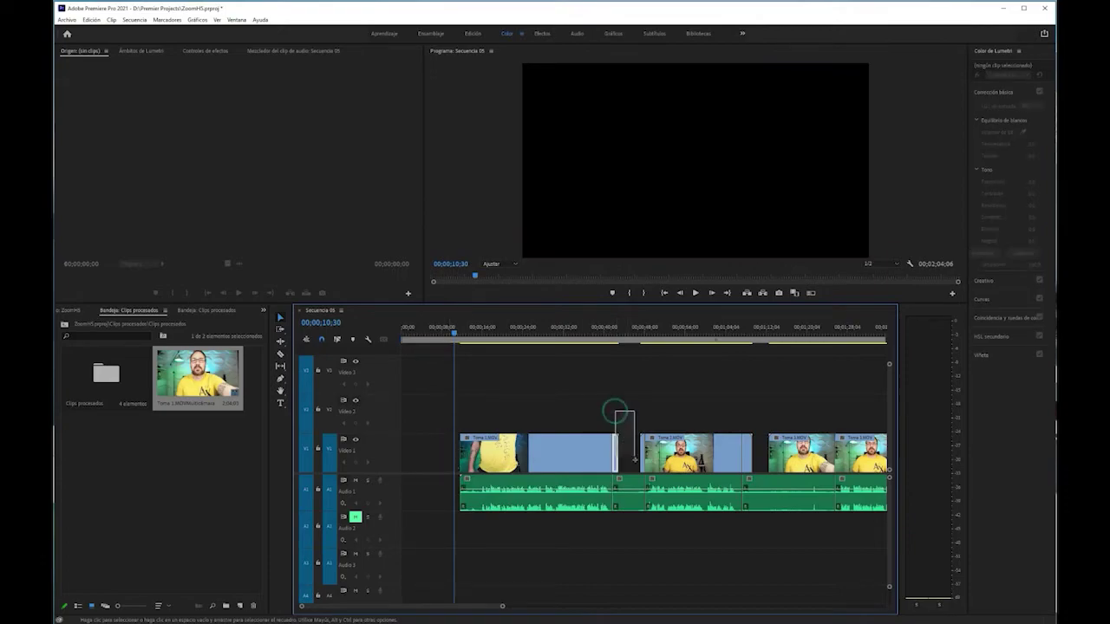
{"action": "key", "text": "Delete"}
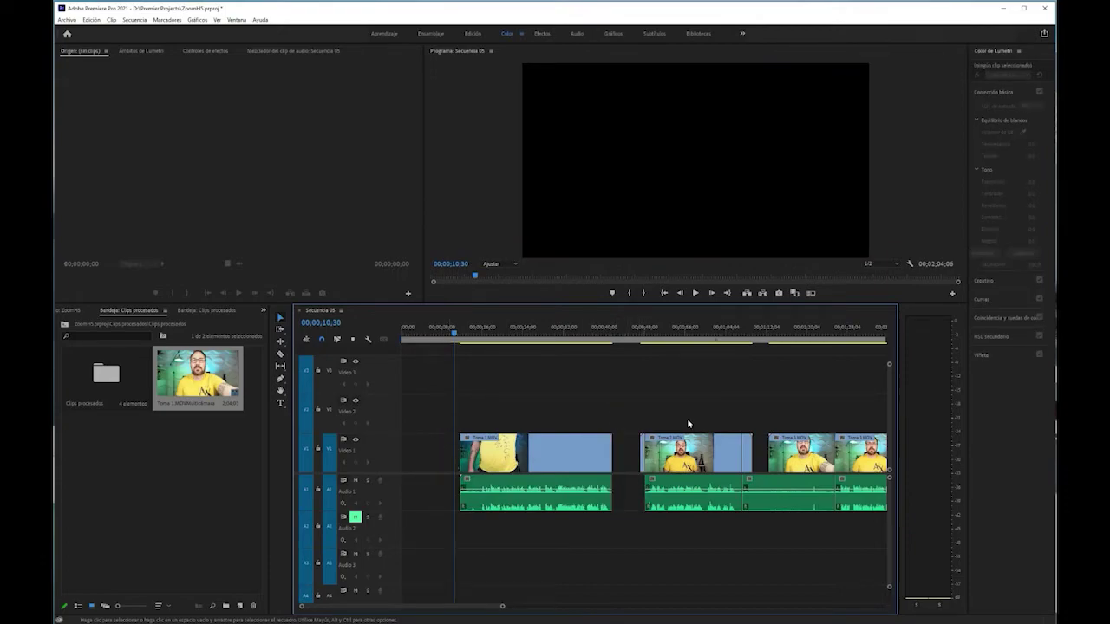
{"action": "left_click", "coordinate": [644, 451]}
{"action": "key", "text": "Delete"}
- Delete the extra audio segment with the video above it, and remove the gap before the last take
{"action": "left_click_drag", "start_coordinate": [746, 423], "coordinate": [796, 505]}
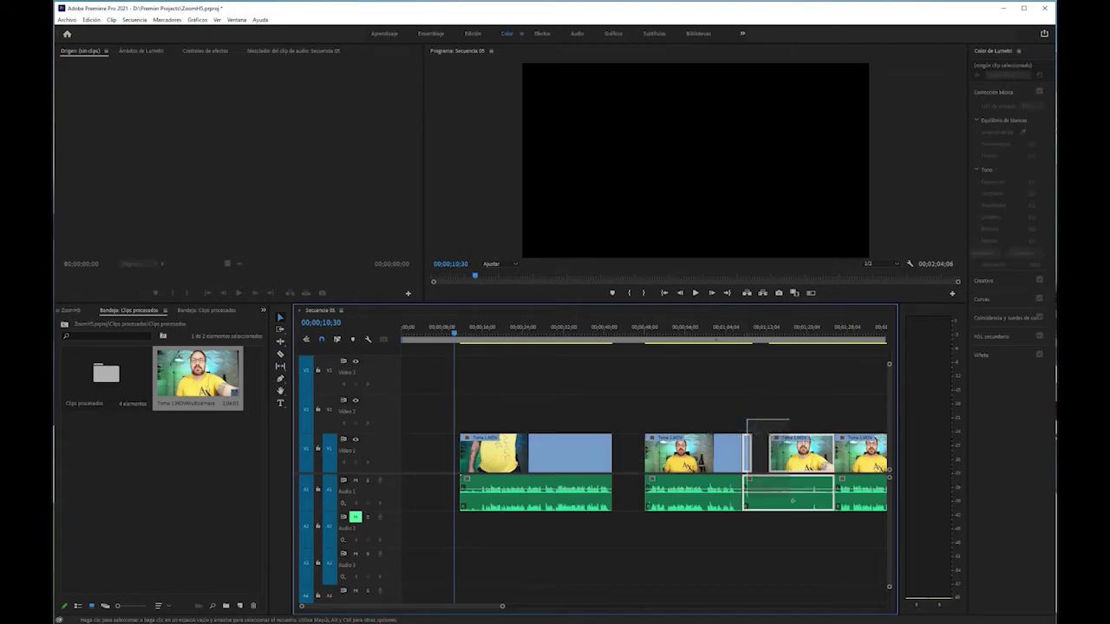
{"action": "key", "text": "Delete"}
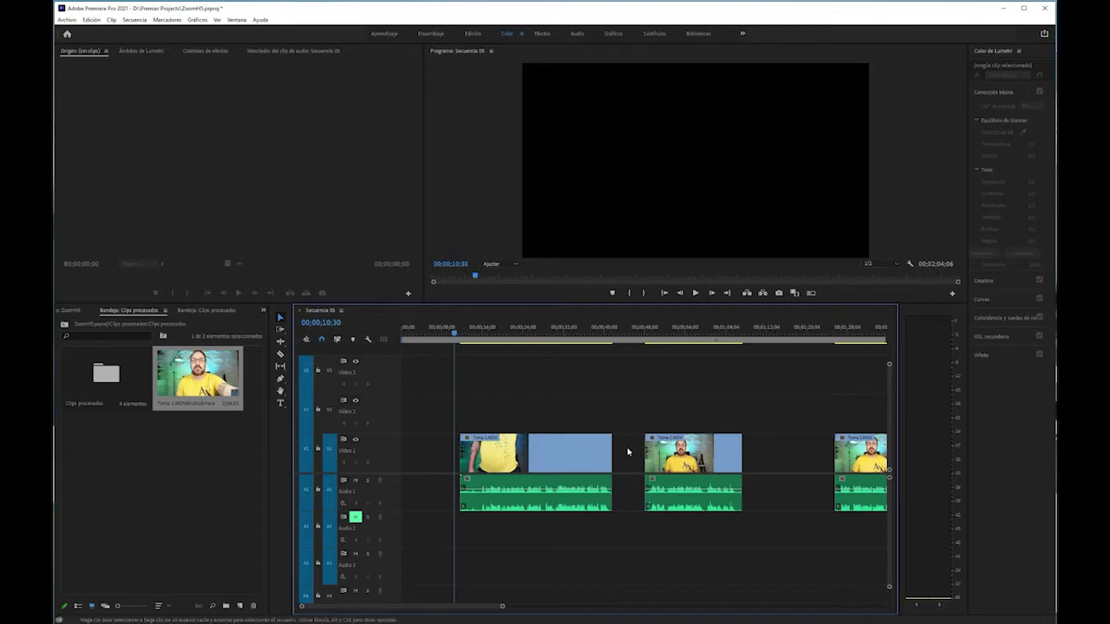
{"action": "left_click", "coordinate": [630, 449]}
{"action": "key", "text": "Delete"}
{"action": "scroll", "coordinate": [645, 450], "scroll_direction": "down", "scroll_amount": 5}
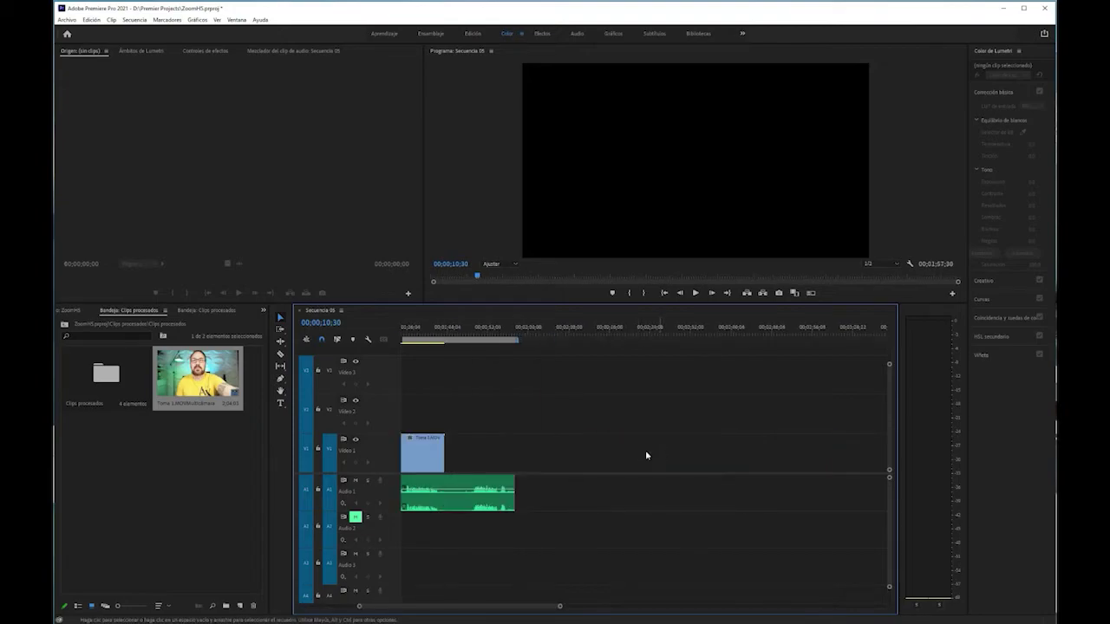
- Undo the last gap removal, then ripple-delete both gaps between the takes on Video 1
{"action": "key", "text": "ctrl+z"}
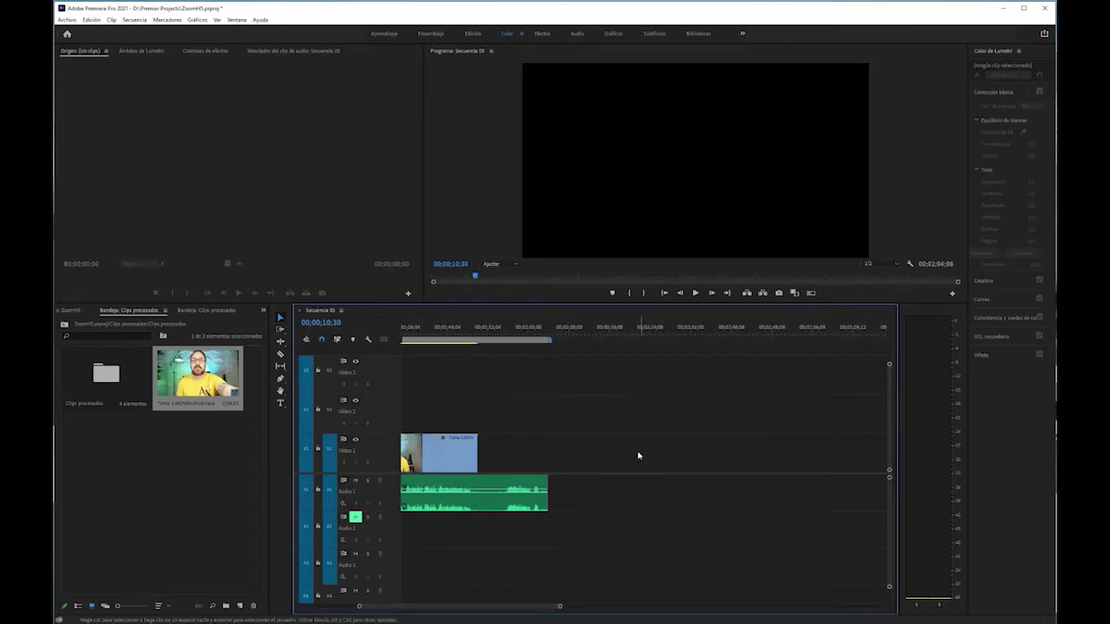
{"action": "left_click_drag", "start_coordinate": [543, 606], "coordinate": [440, 611]}
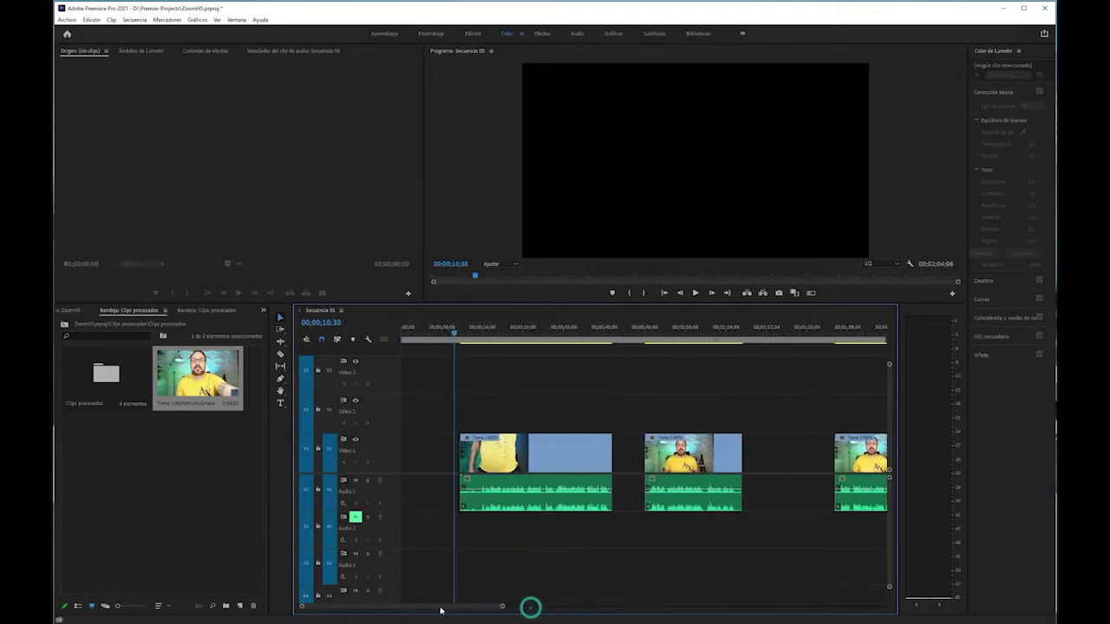
{"action": "left_click", "coordinate": [622, 452]}
{"action": "key", "text": "Delete"}
{"action": "left_click", "coordinate": [743, 453]}
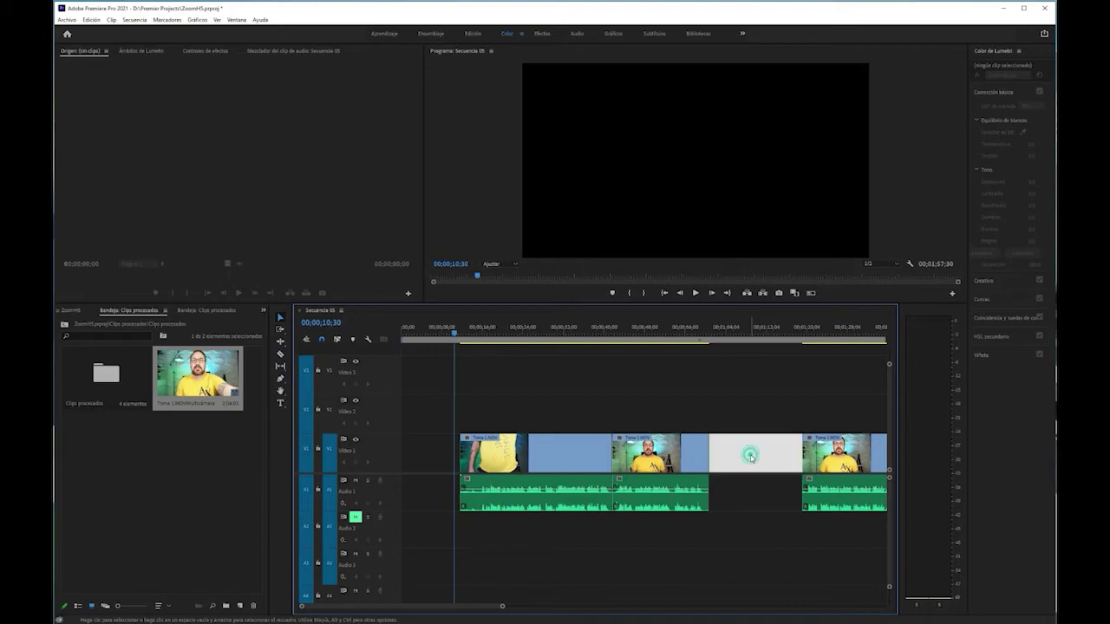
{"action": "key", "text": "Delete"}
- Trim the Zoom audio's end so it stops where the third take ends
{"action": "scroll", "coordinate": [471, 605], "scroll_direction": "down", "scroll_amount": 4}
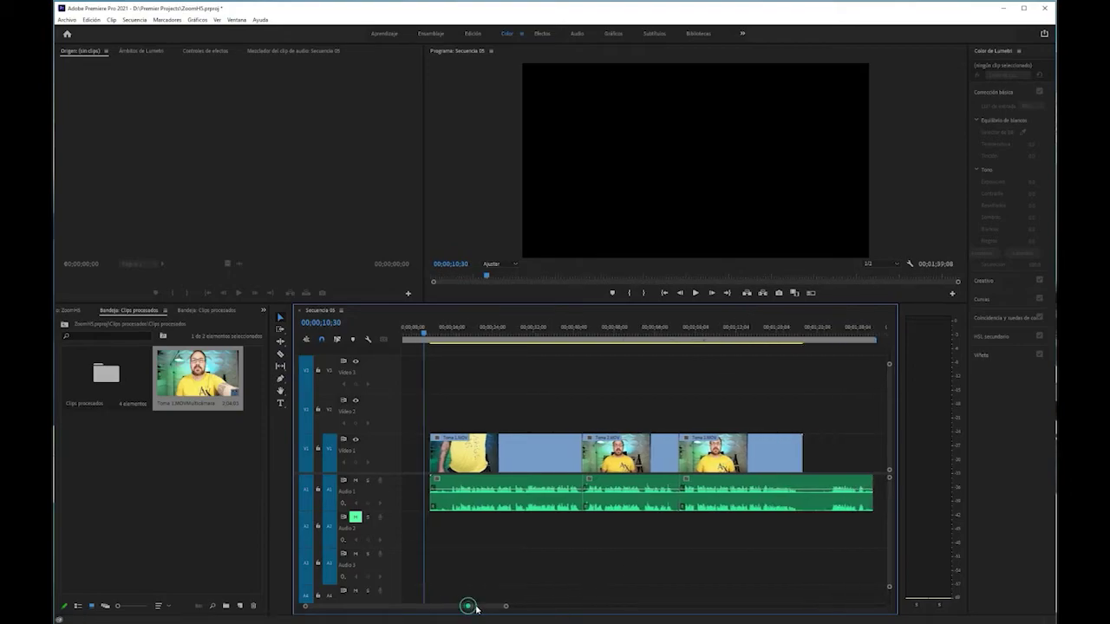
{"action": "left_click_drag", "start_coordinate": [820, 491], "coordinate": [760, 483]}
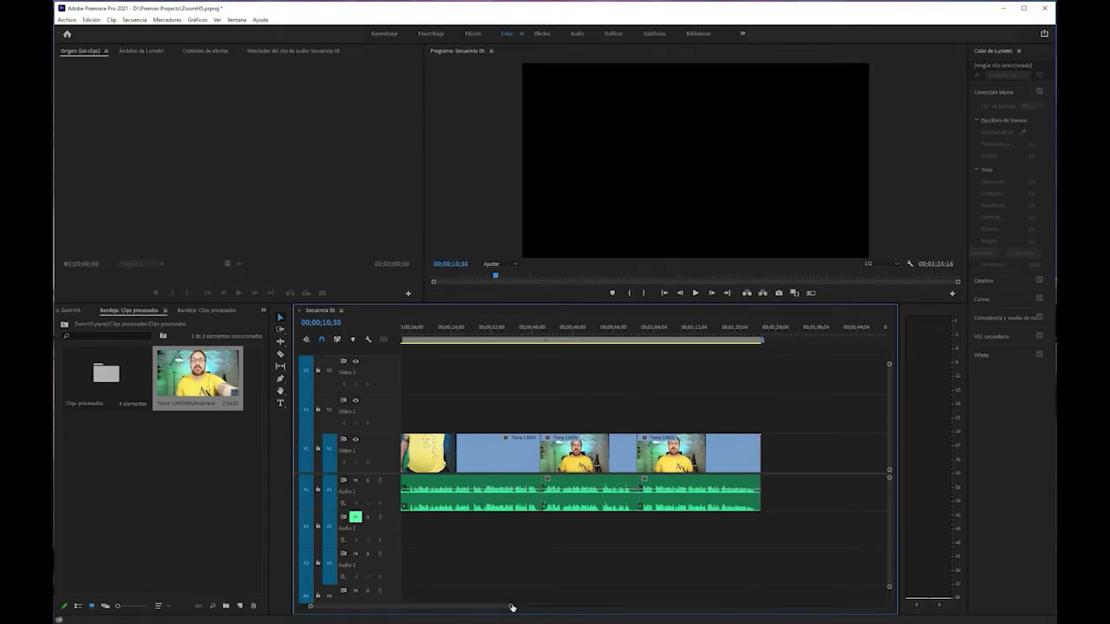
{"action": "left_click_drag", "start_coordinate": [511, 608], "coordinate": [499, 606]}
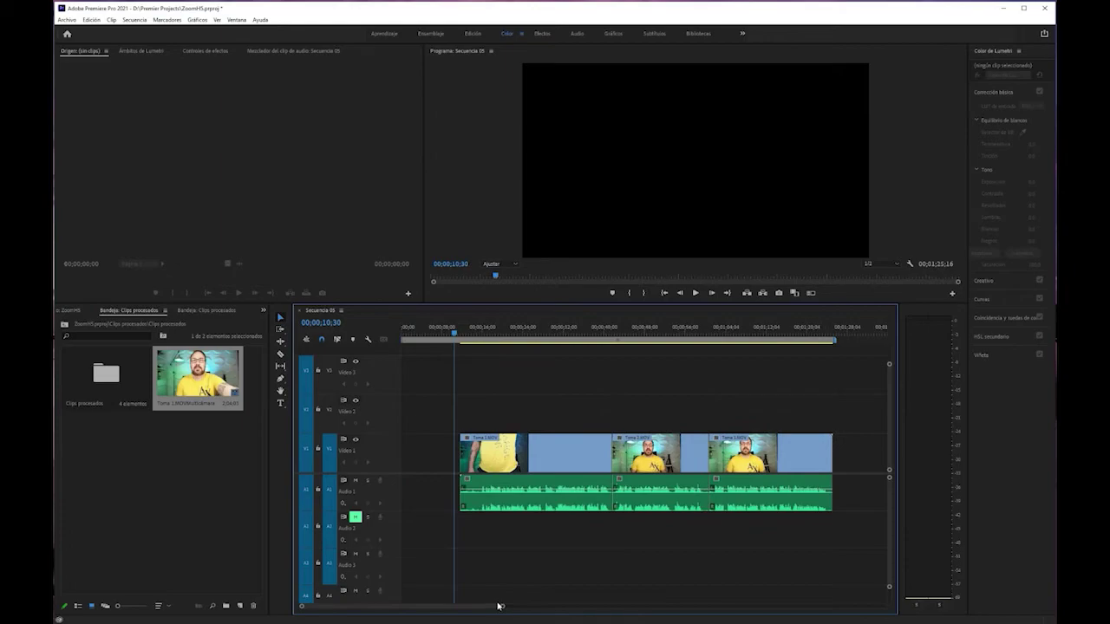
{"action": "left_click", "coordinate": [695, 293]}
{"action": "left_click", "coordinate": [543, 329]}
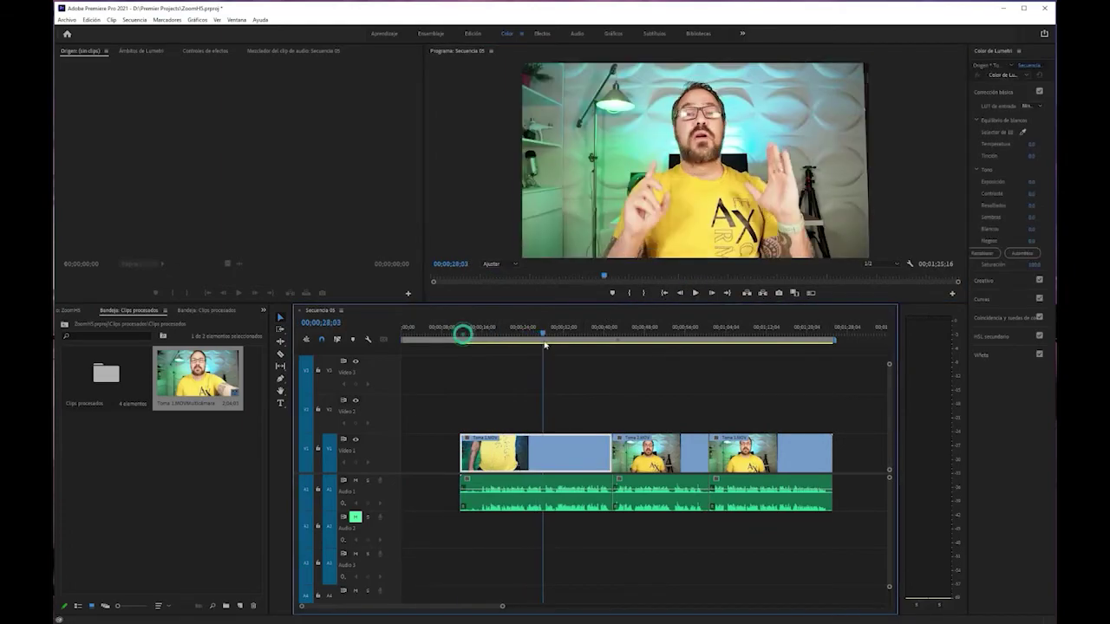
{"action": "left_click", "coordinate": [694, 292]}
{"action": "left_click", "coordinate": [694, 293]}
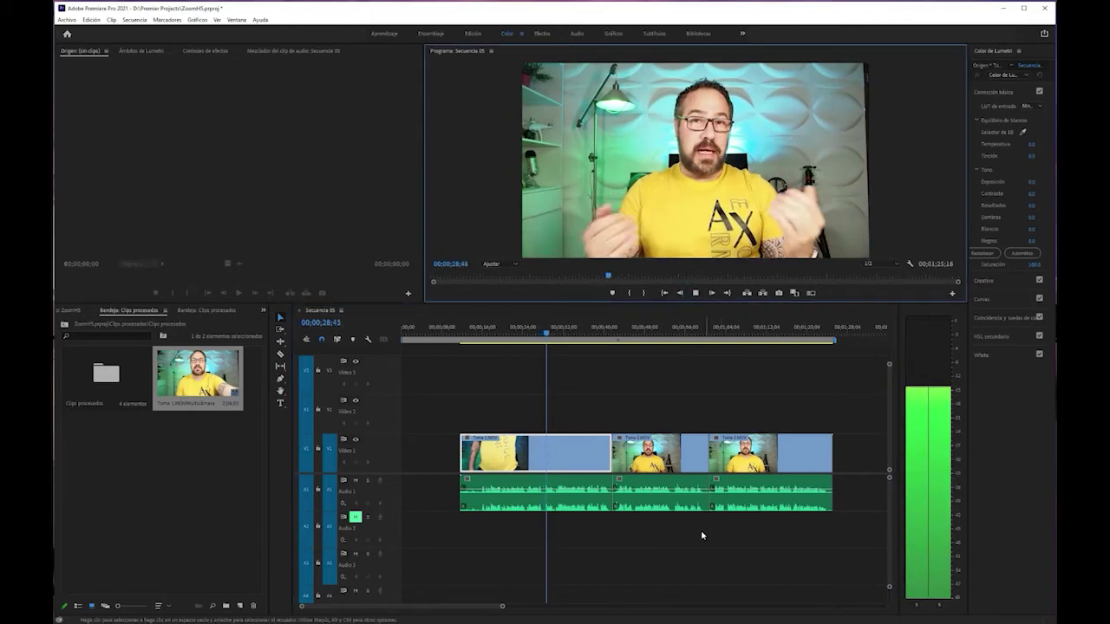
{"action": "left_click", "coordinate": [694, 293]}
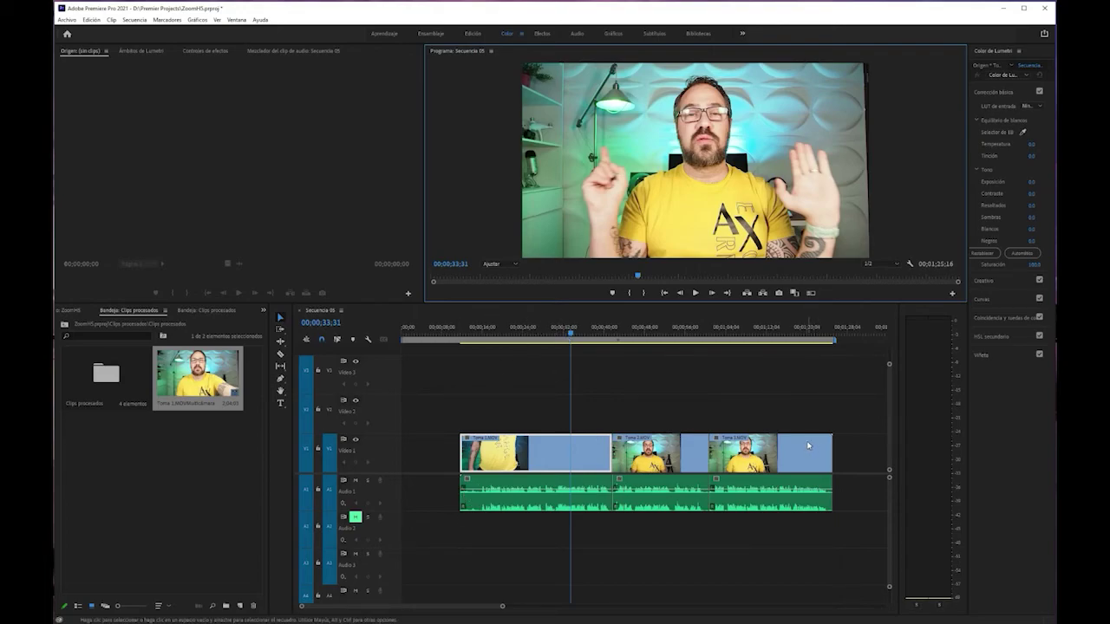
{"action": "left_click", "coordinate": [475, 405]}
{"action": "left_click", "coordinate": [571, 460]}
{"action": "left_click", "coordinate": [698, 464]}
{"action": "left_click", "coordinate": [756, 463]}
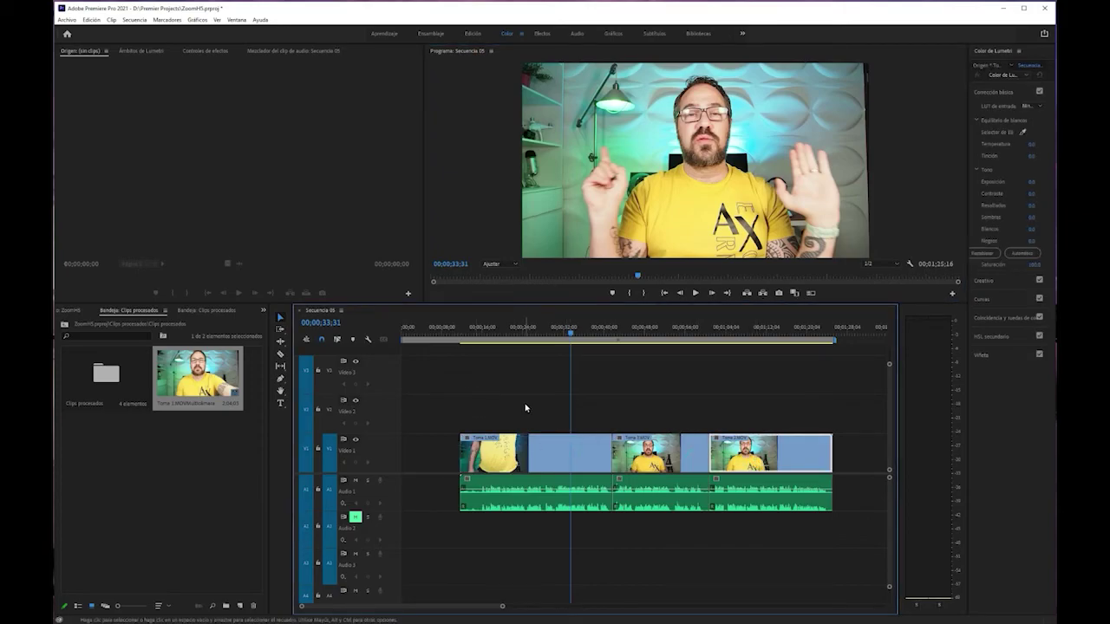